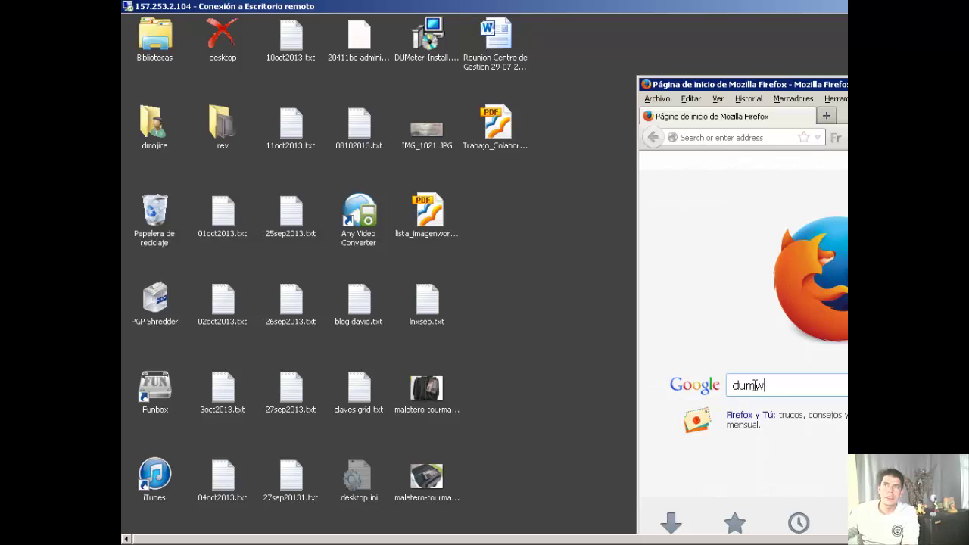
Step: Search Google for "dumeter"
type("eter")
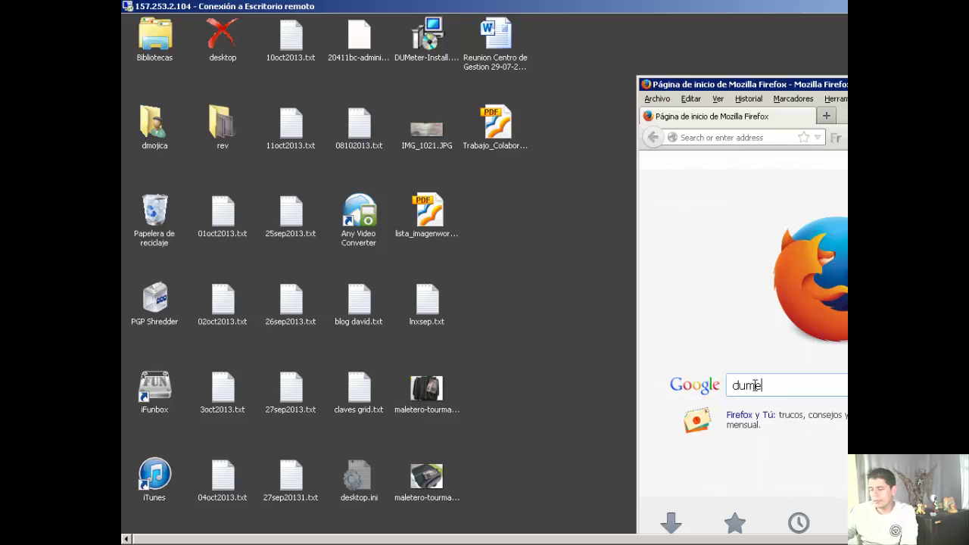
key("Return")
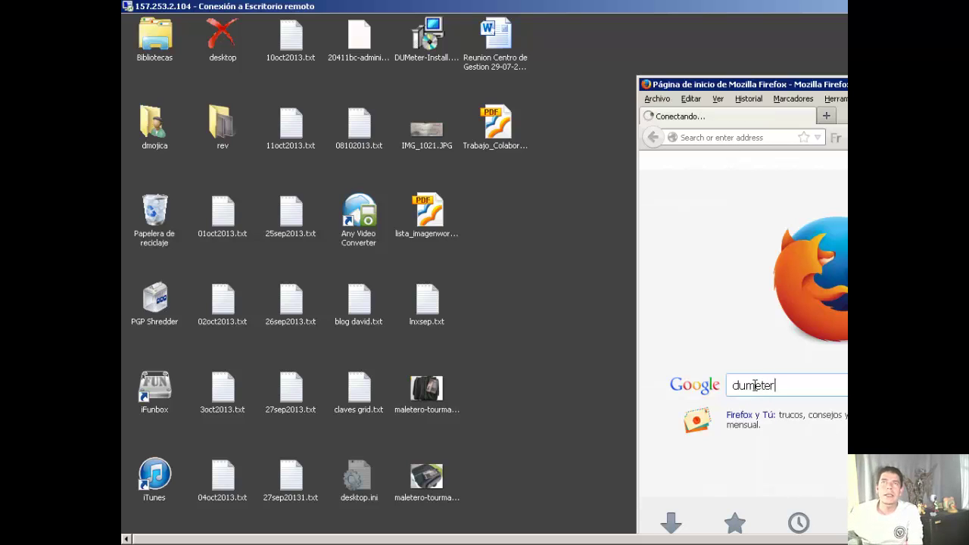
Step: Delete the existing DUMeter-Install.exe file from the remote desktop
left_click(430, 40)
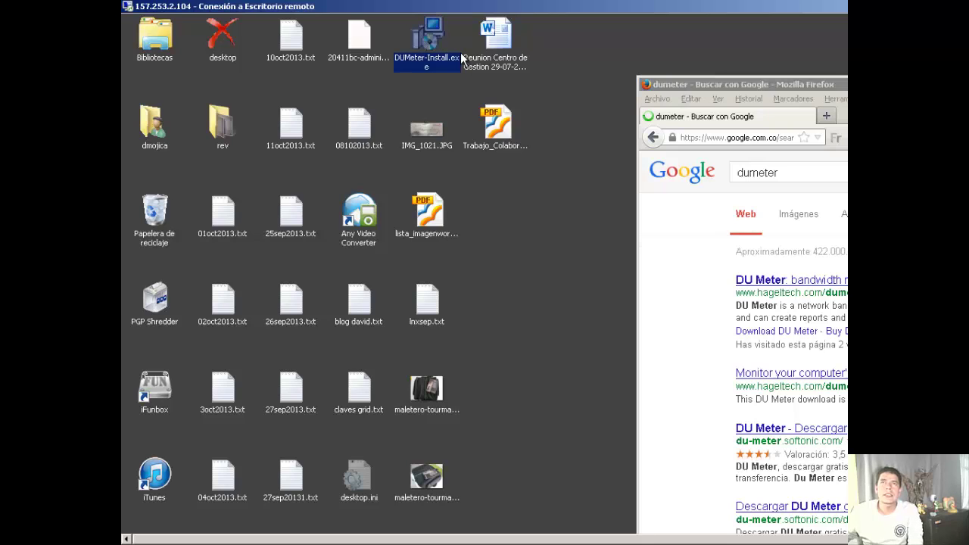
key("Delete")
key("Return")
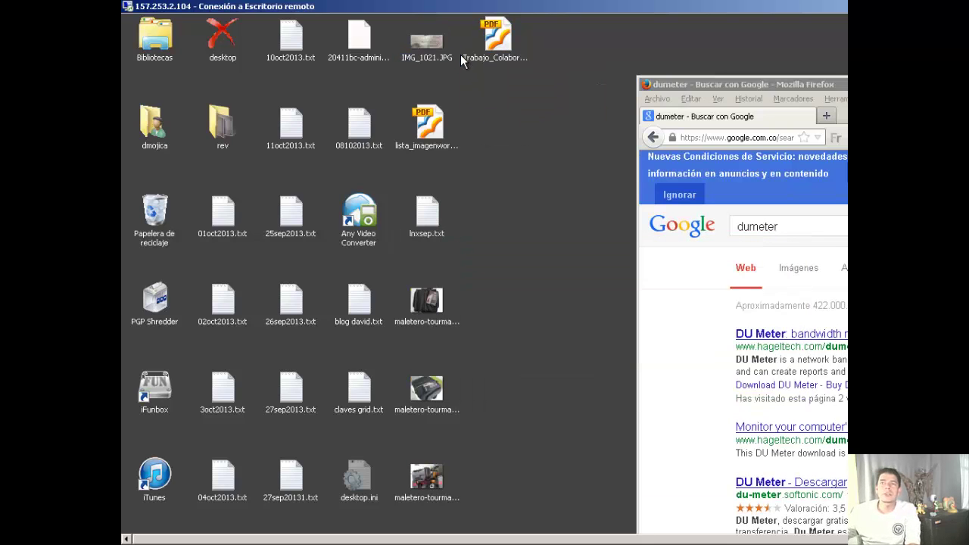
Step: Open the hageltech.com DU Meter page from the search results and start the DU Meter download
left_click(833, 334)
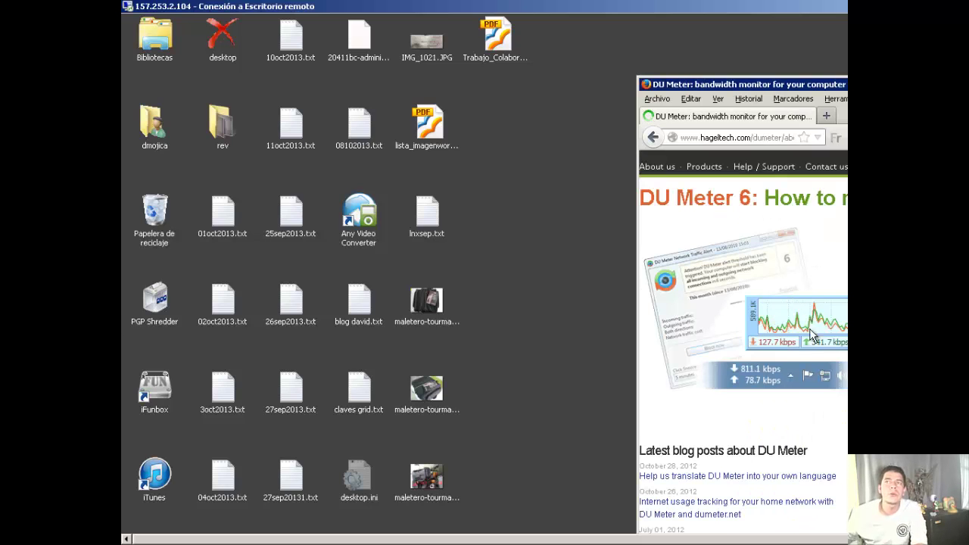
left_click_drag(780, 80, 409, 14)
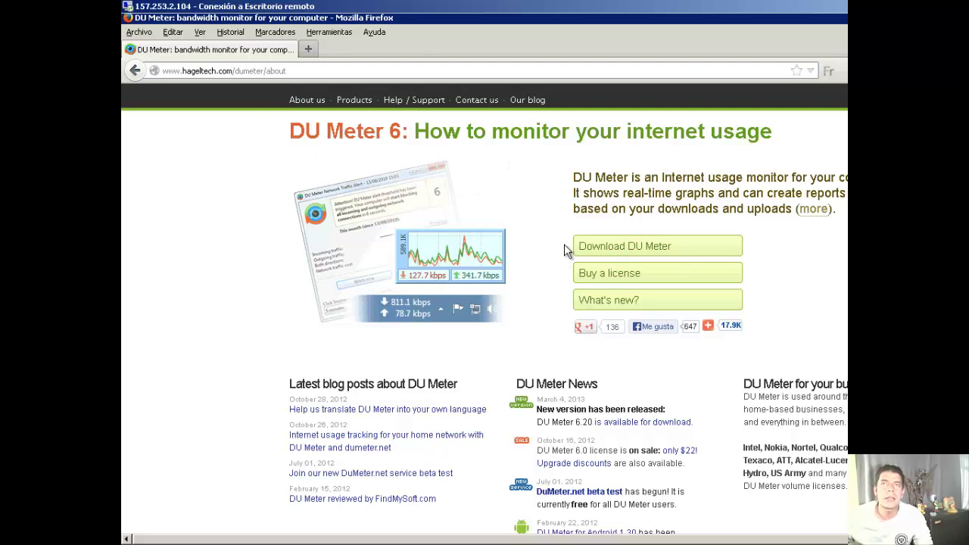
left_click(596, 248)
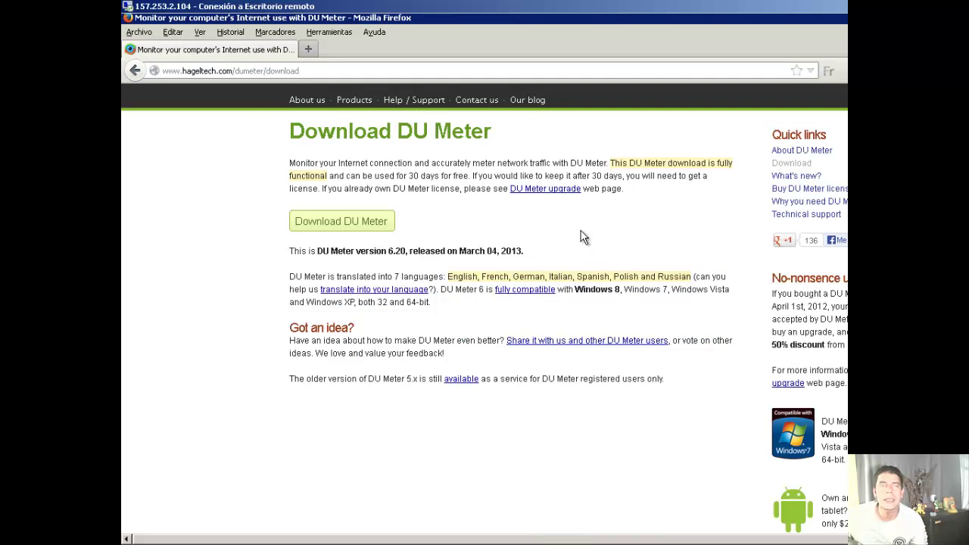
left_click(362, 225)
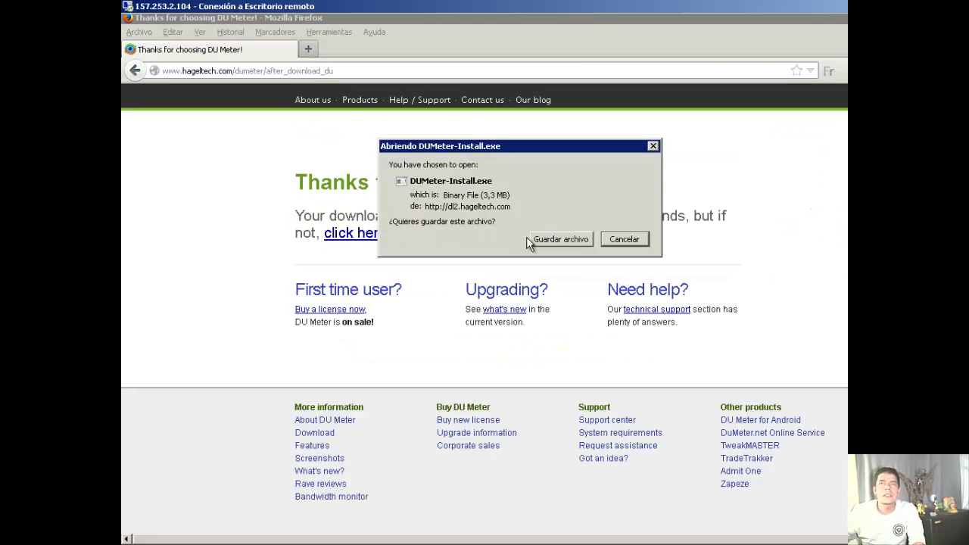
Step: Save DUMeter-Install.exe to the Escritorio folder
left_click(556, 238)
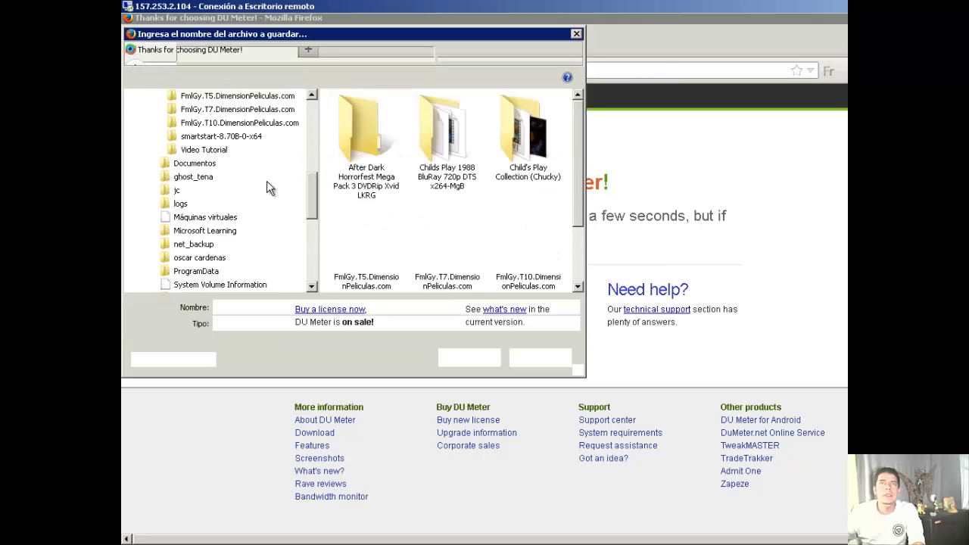
left_click_drag(311, 197, 306, 76)
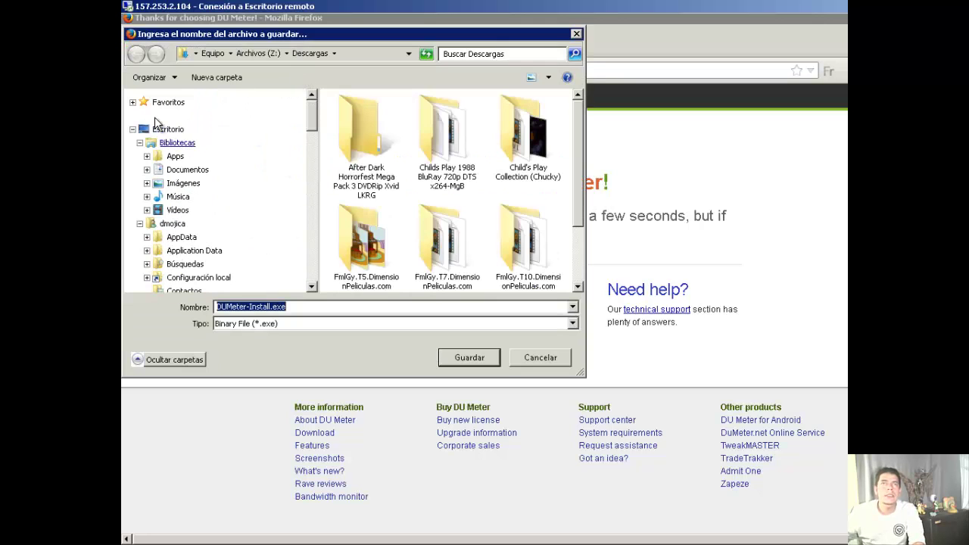
left_click(163, 129)
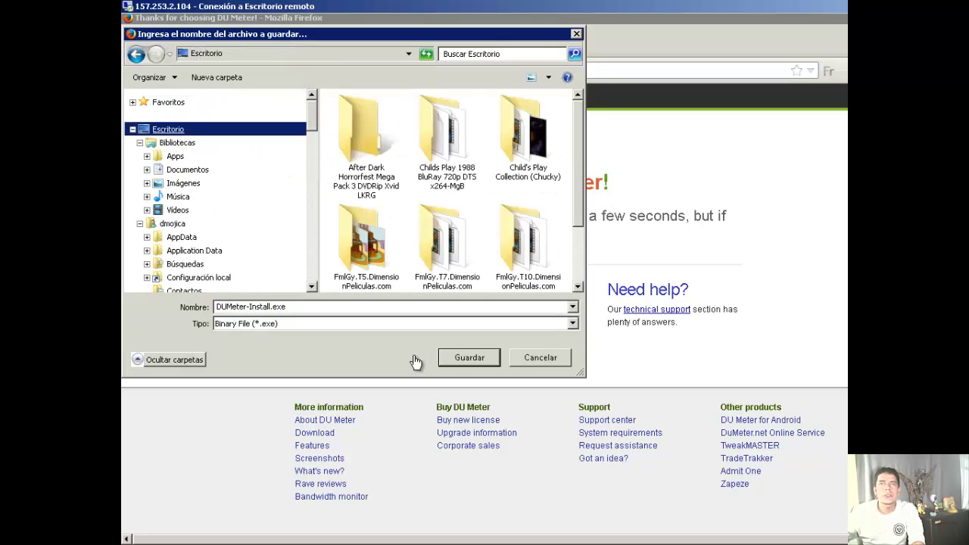
left_click(468, 358)
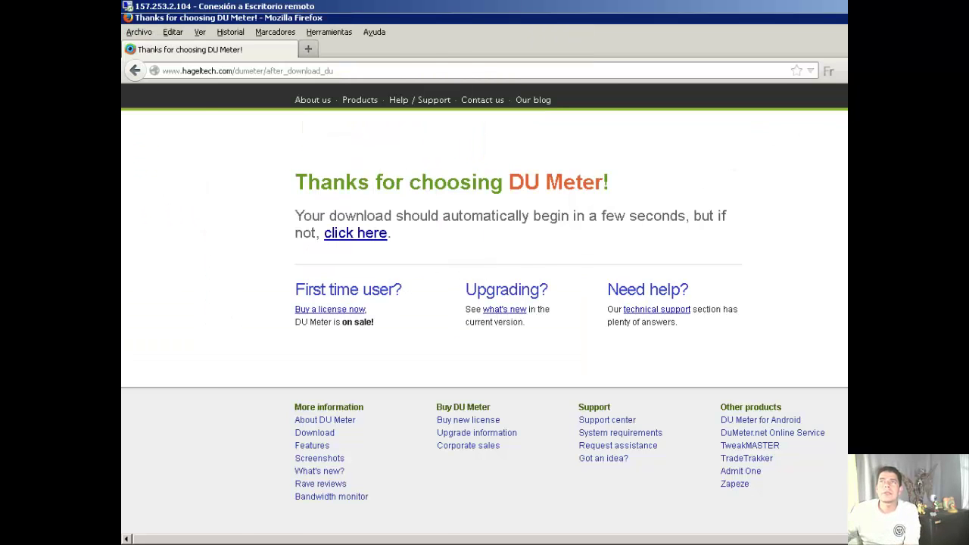
Step: Minimize the browser, run DUMeter-Install.exe from the desktop and accept the preselected installation language
double_click(667, 18)
left_click(587, 51)
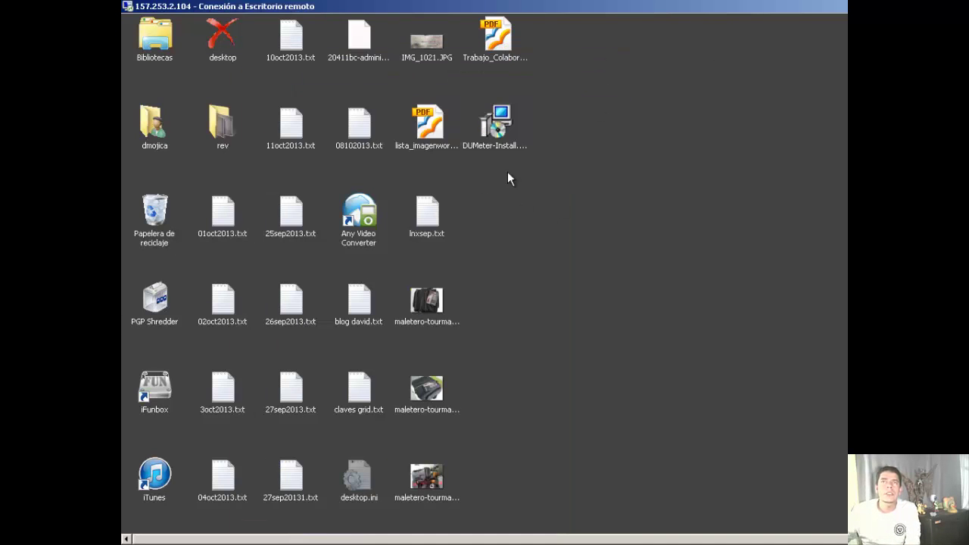
double_click(490, 119)
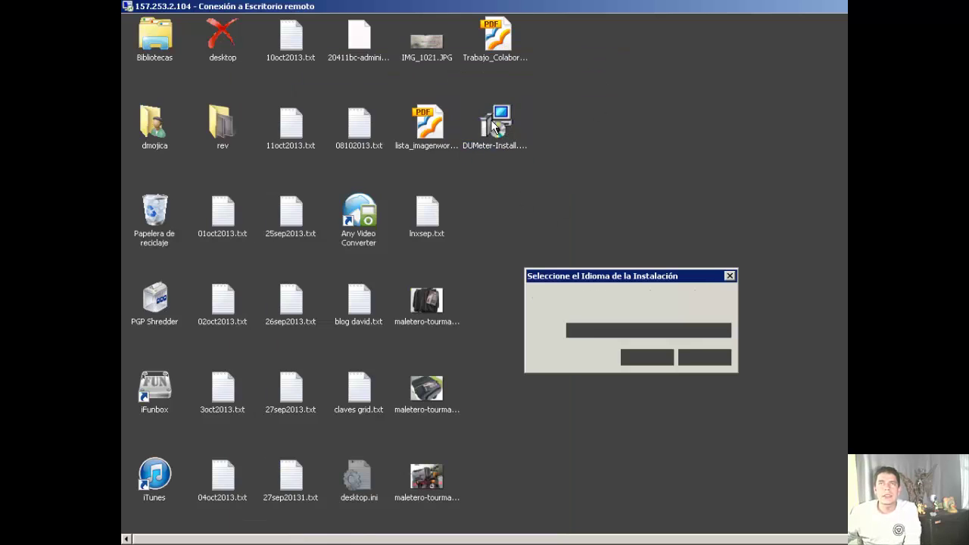
left_click(653, 357)
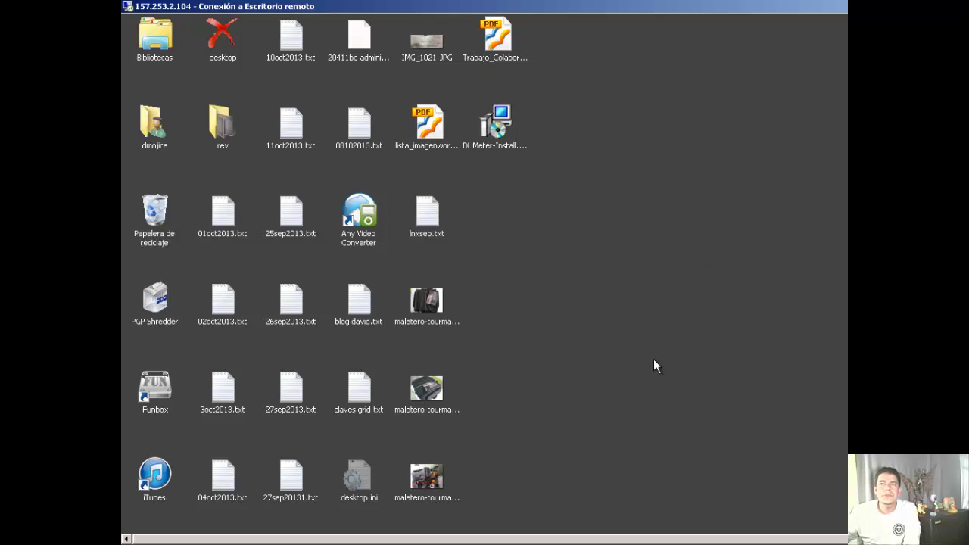
Step: Accept the license agreement, install DU Meter and finish the setup with "Ejecutar DU Meter" enabled
left_click(713, 440)
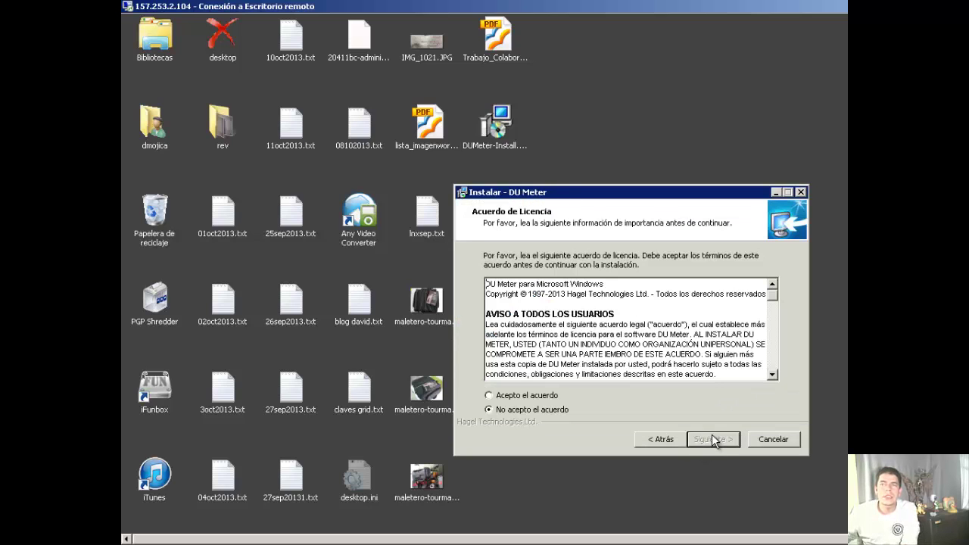
left_click(489, 395)
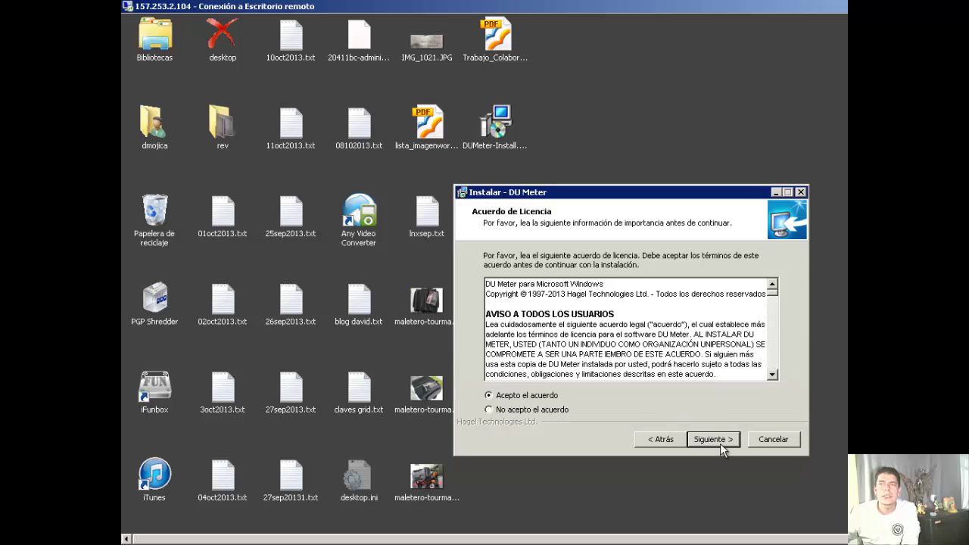
left_click(716, 439)
left_click(701, 441)
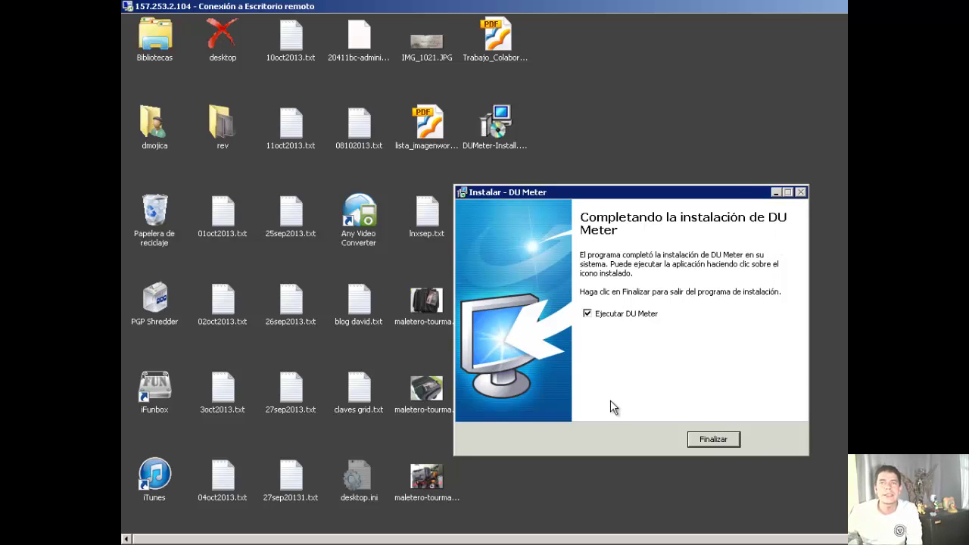
left_click(713, 440)
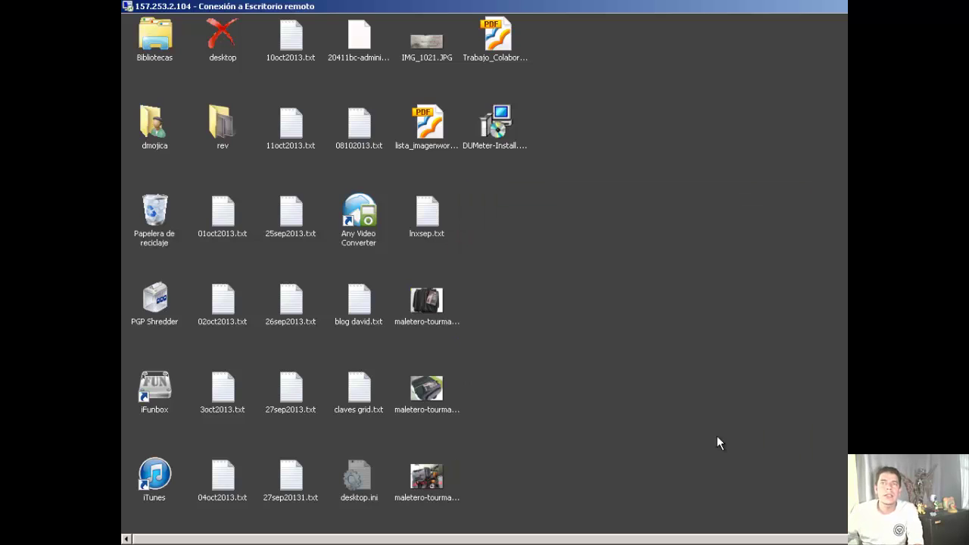
Step: In the DU Meter welcome wizard, choose to monitor only network traffic to and from the Internet
left_click_drag(620, 178, 544, 127)
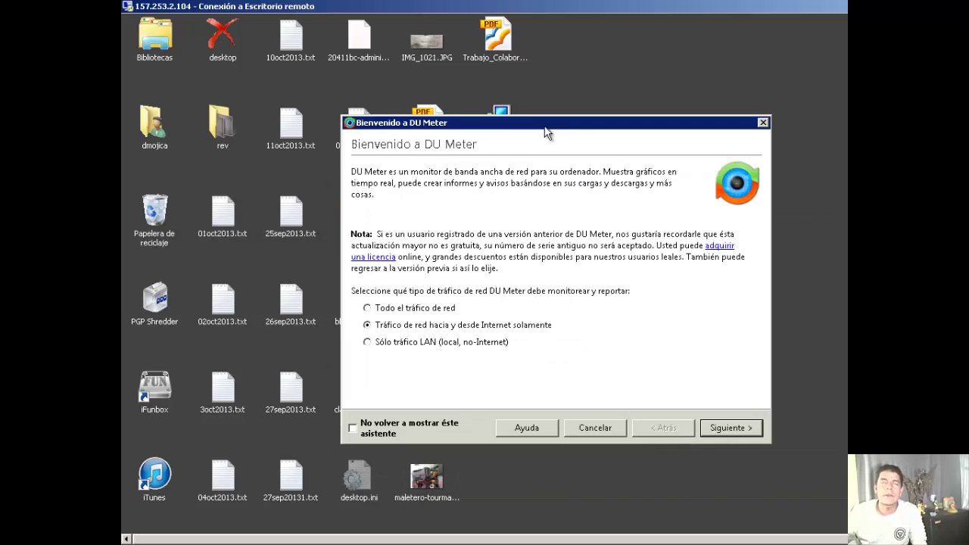
left_click(389, 309)
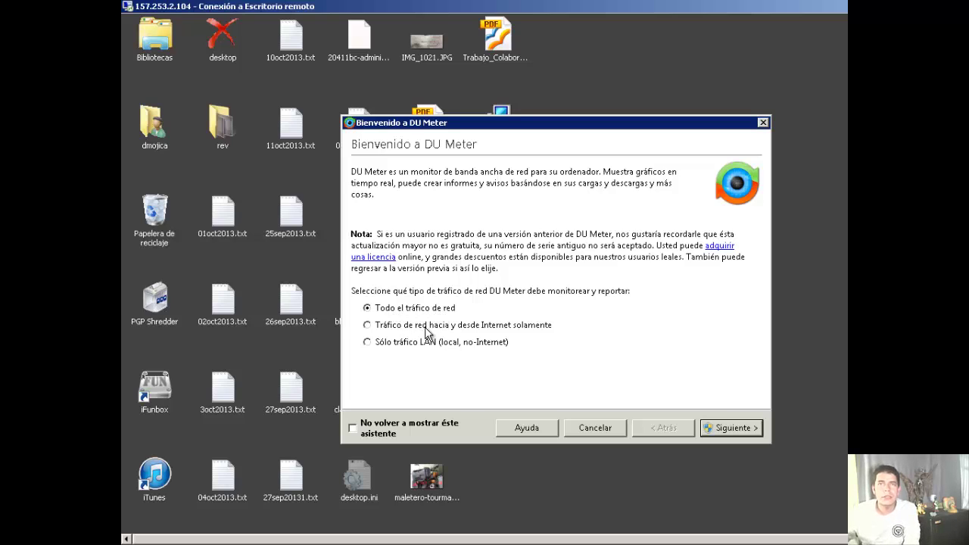
left_click(424, 329)
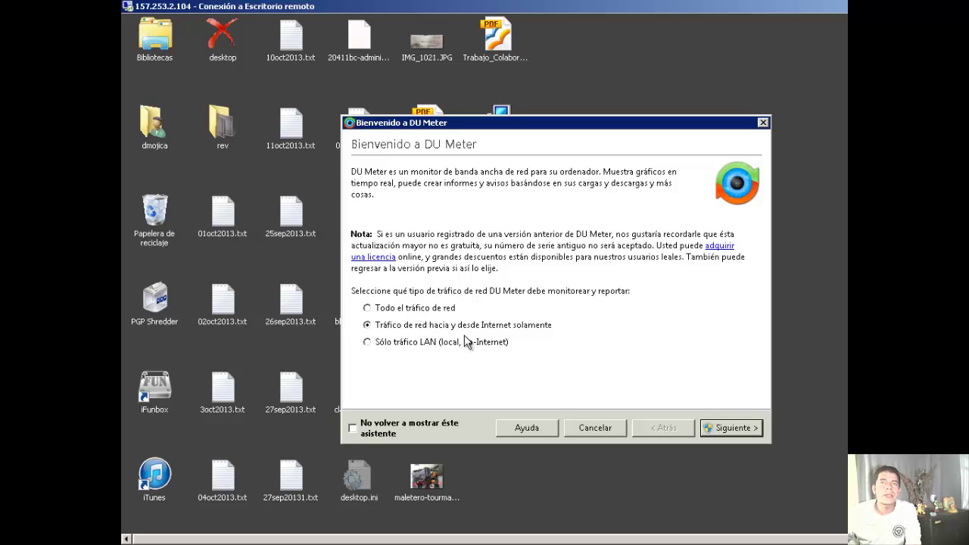
left_click(432, 349)
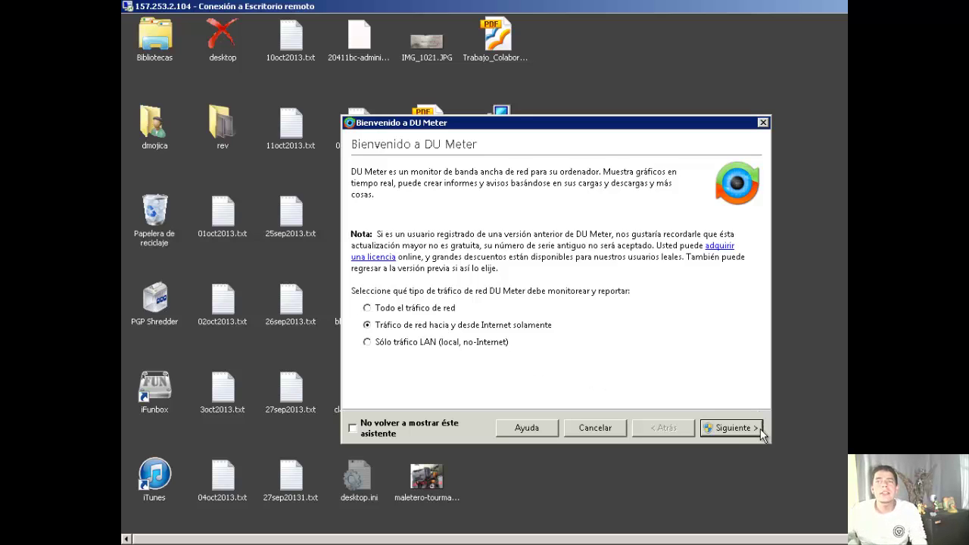
left_click(725, 429)
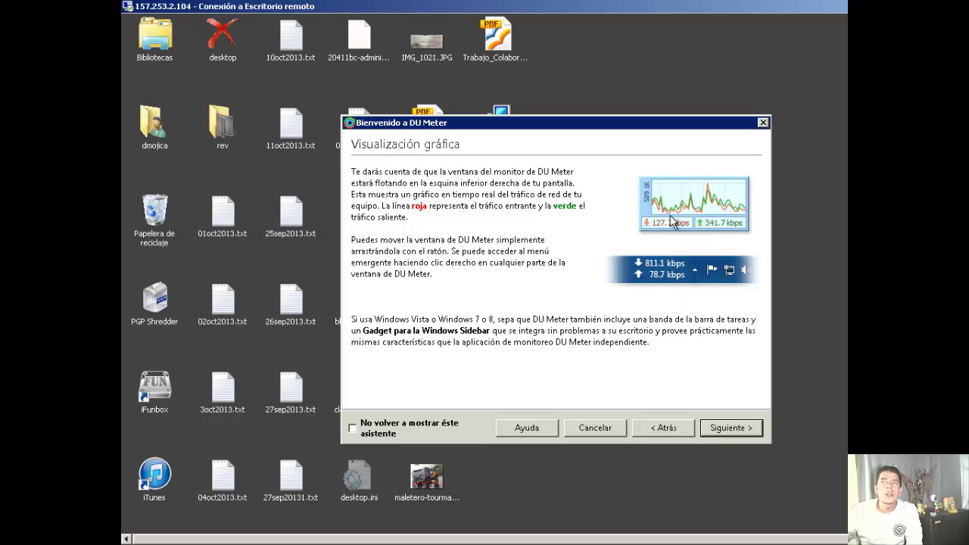
Step: Continue past the graph overview and keep the monthly total traffic alert enabled at 600 GB
left_click(711, 429)
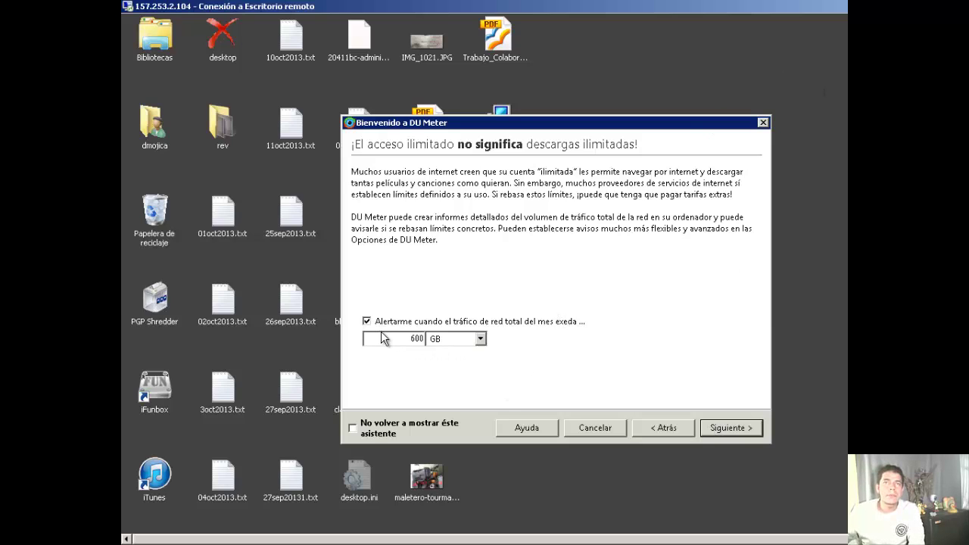
left_click_drag(382, 339, 480, 343)
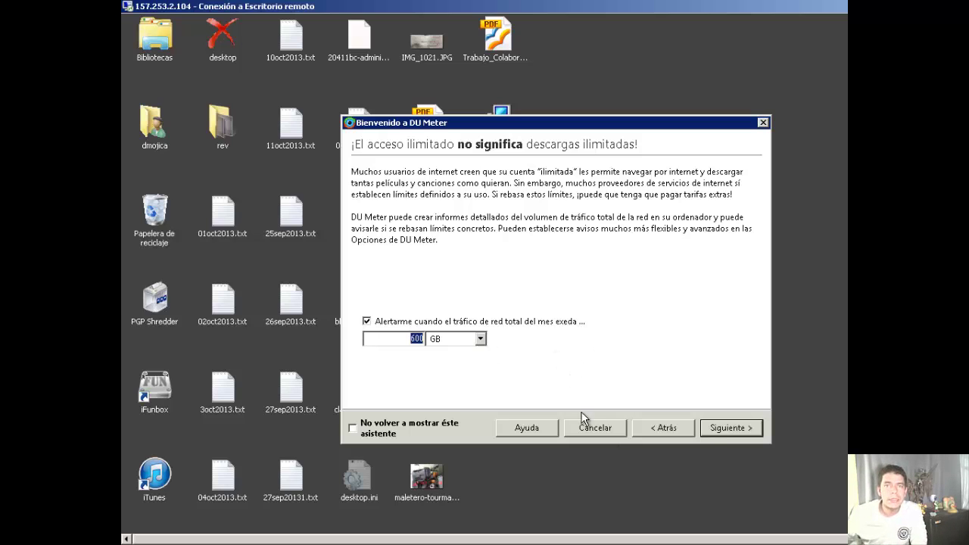
left_click(726, 429)
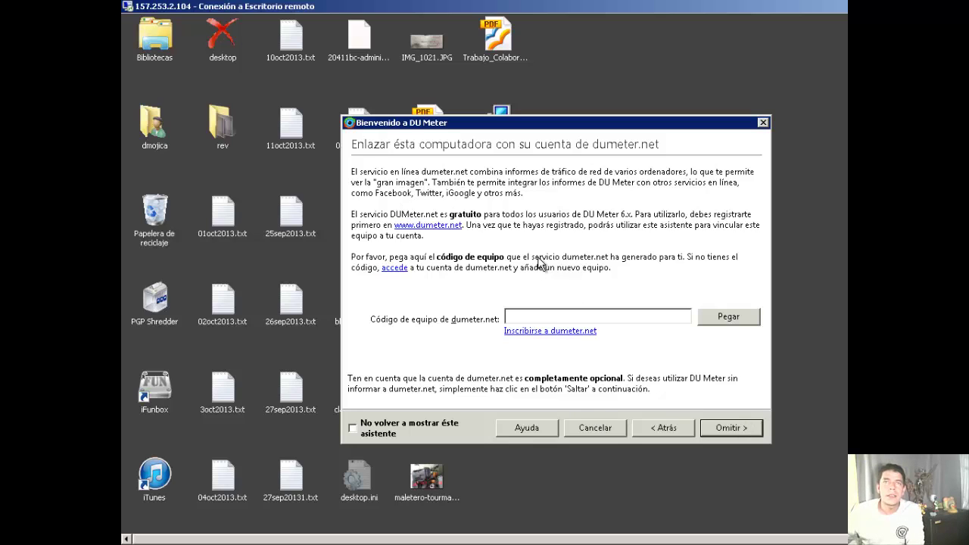
Step: Finish the wizard without linking a dumeter.net account and agree to add the DU Meter toolbar to the taskbar
left_click(724, 426)
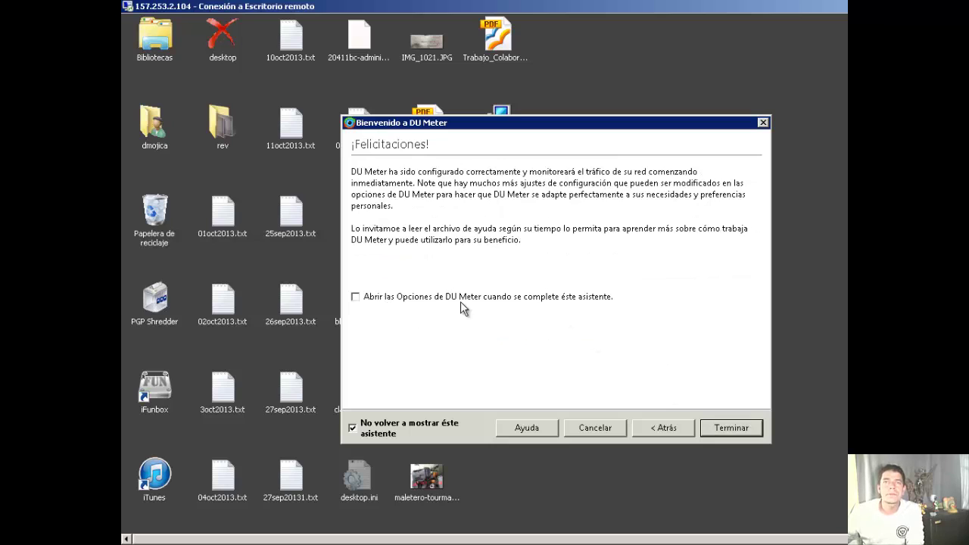
left_click(731, 428)
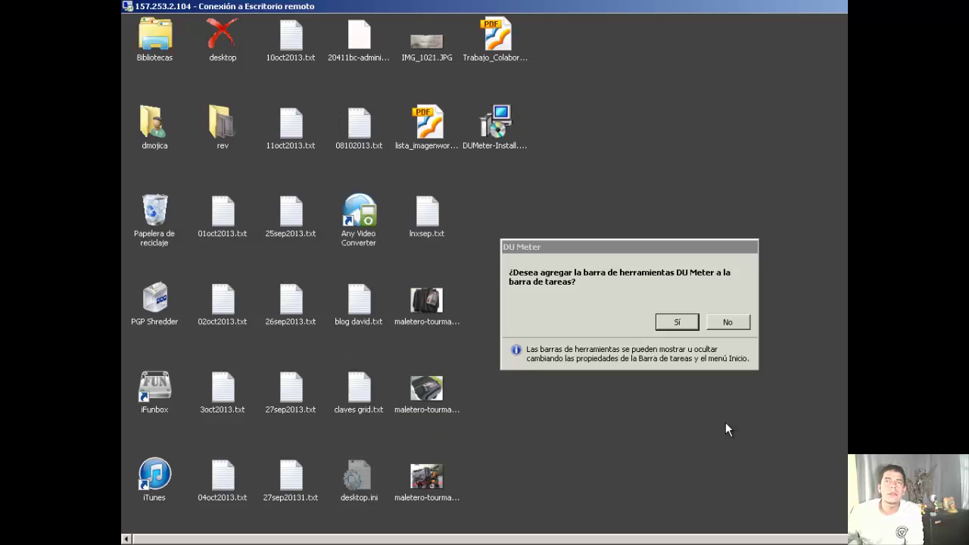
left_click(676, 323)
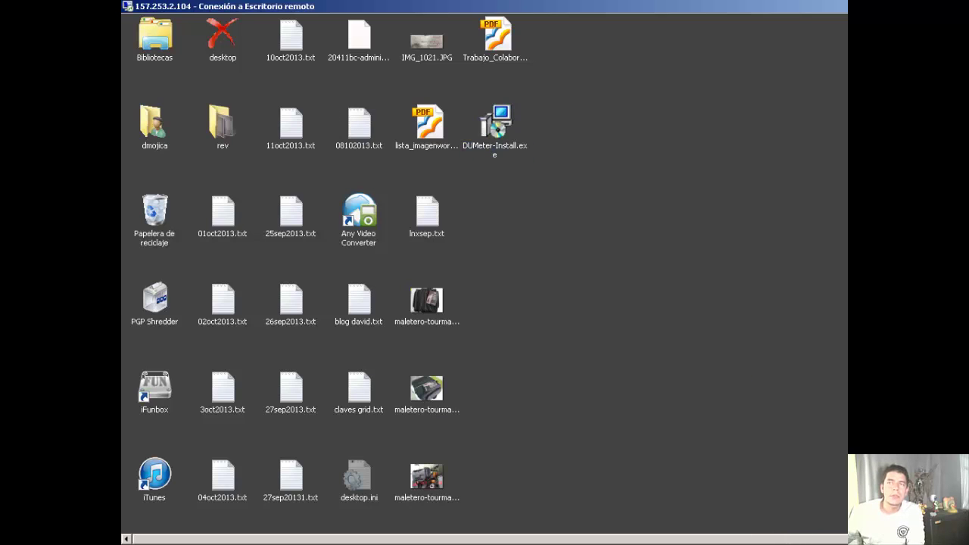
Step: Restore and reposition the remote desktop window to examine the DU Meter graph and traffic readout near the remote clock
double_click(537, 6)
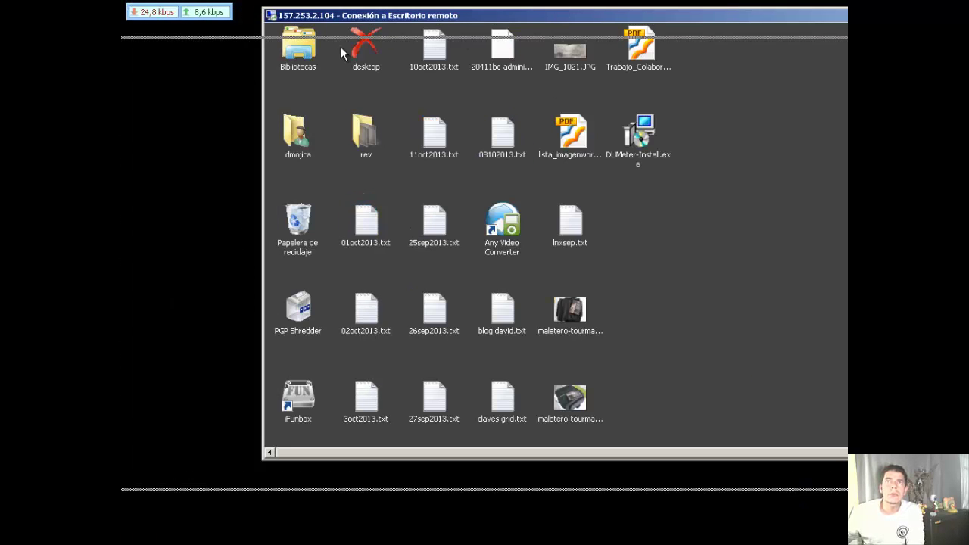
left_click_drag(341, 47, 379, 39)
left_click_drag(833, 90, 841, 374)
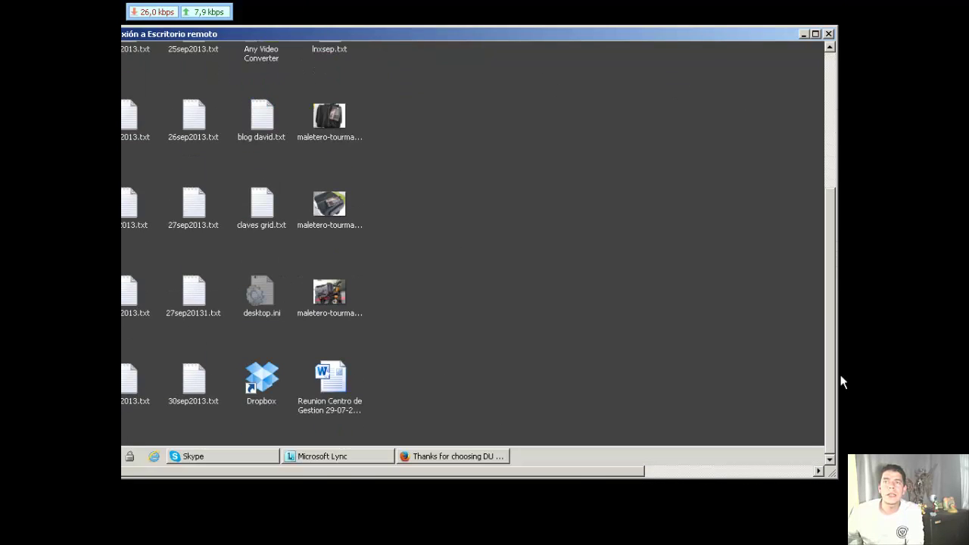
left_click_drag(543, 471, 813, 470)
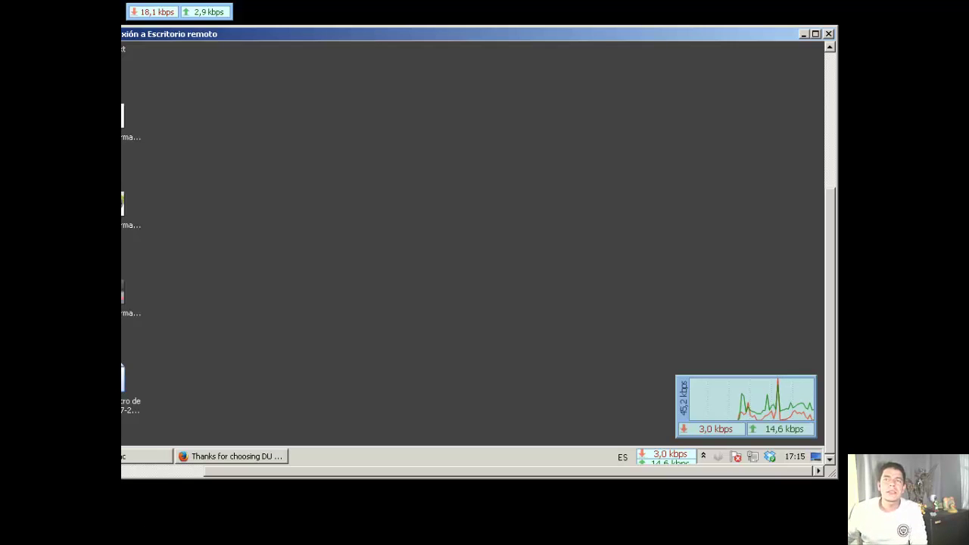
left_click_drag(519, 475, 194, 476)
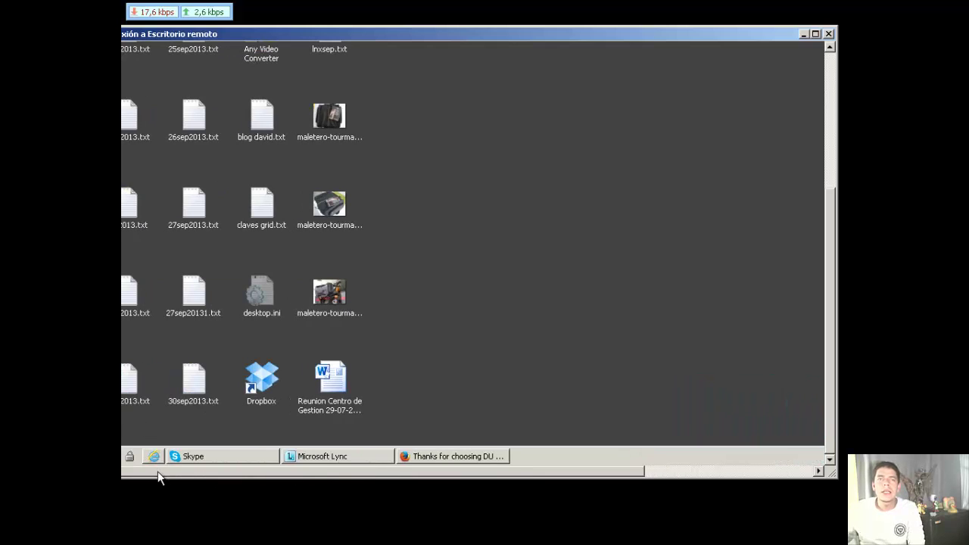
left_click_drag(381, 35, 625, 13)
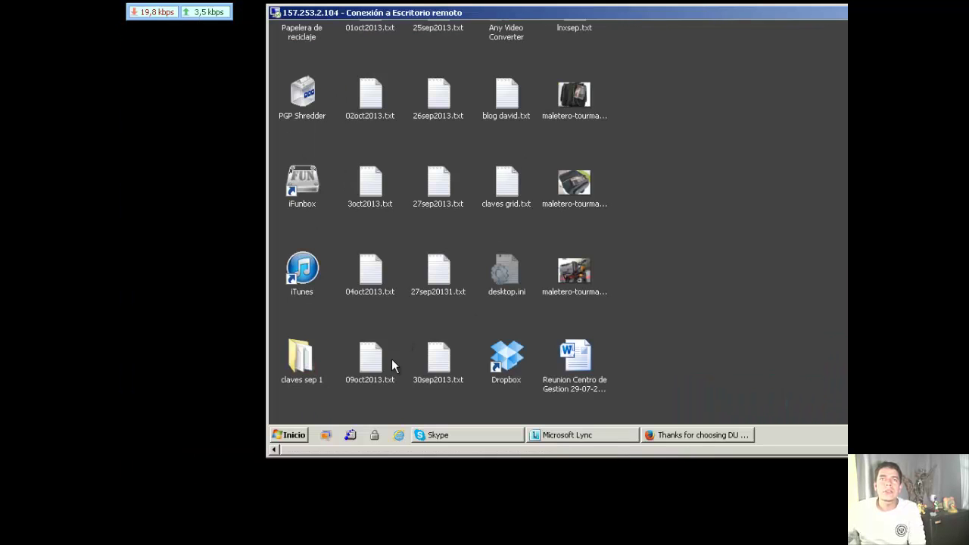
Step: Launch BitTorrent on the remote machine and examine the status of the listed torrents
left_click(293, 436)
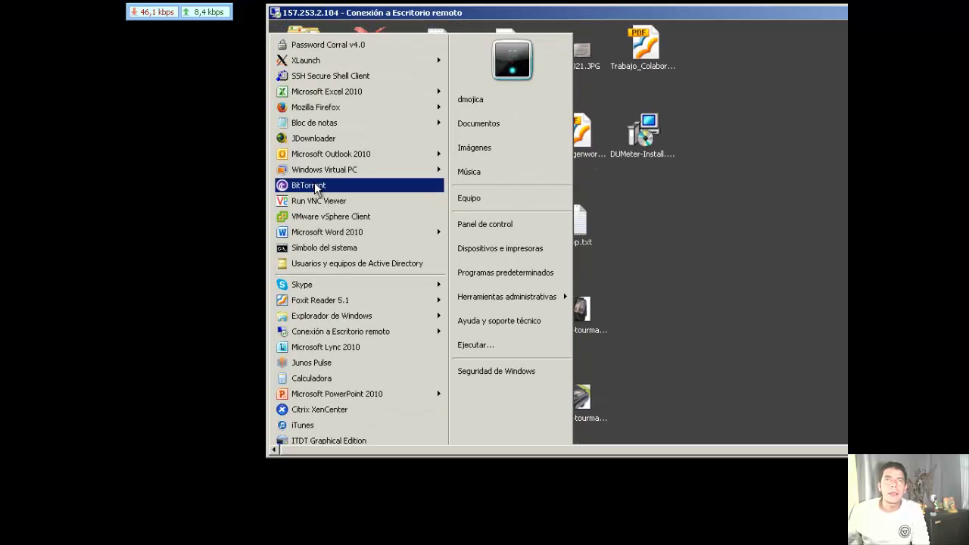
left_click(314, 186)
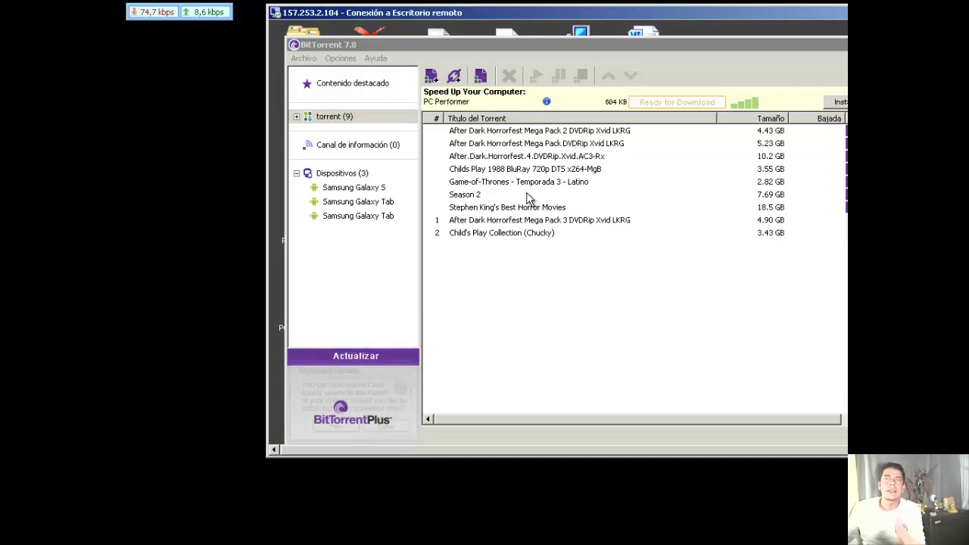
left_click(780, 451)
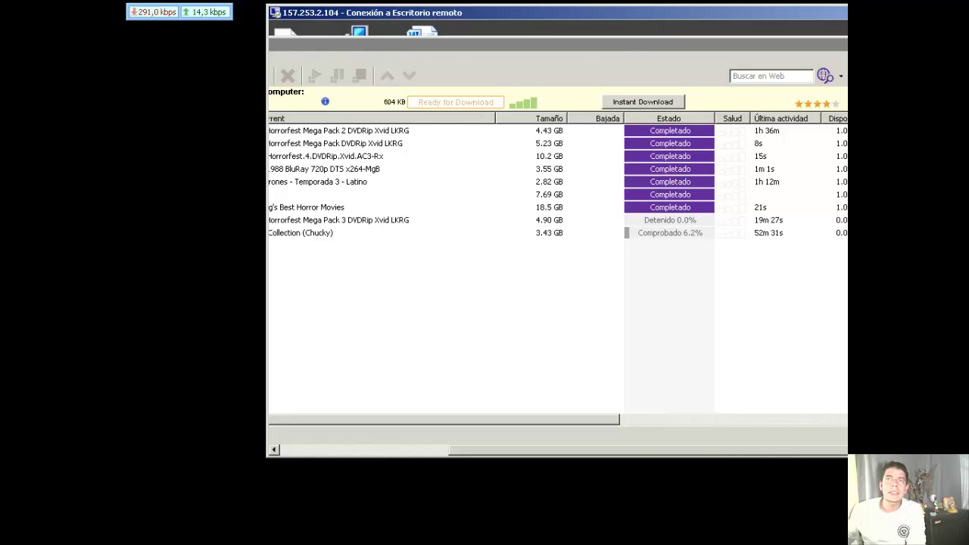
scroll(833, 451, "down", 3)
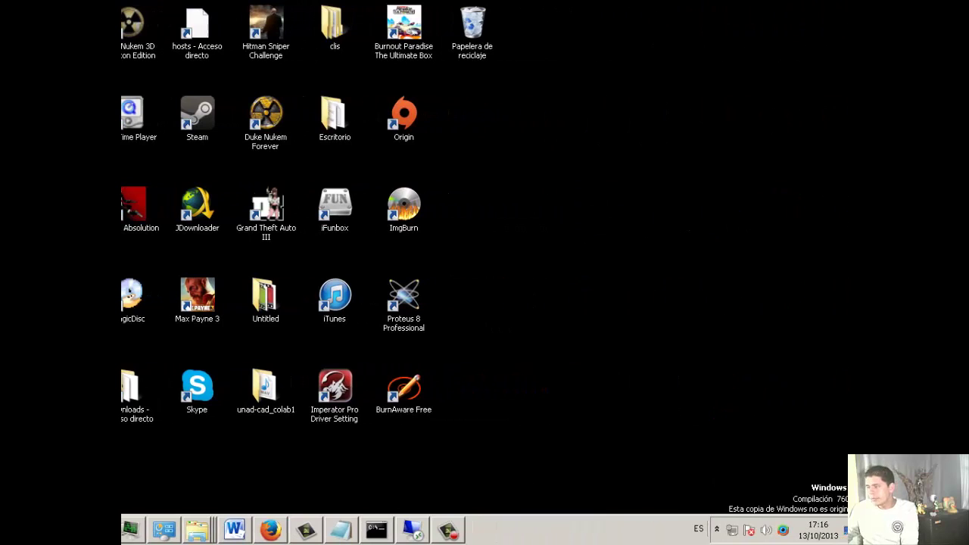
Step: Open DU Meter's totals and reports on the local machine and review the daily, weekly and monthly reports, including October 2013
mouse_move(781, 530)
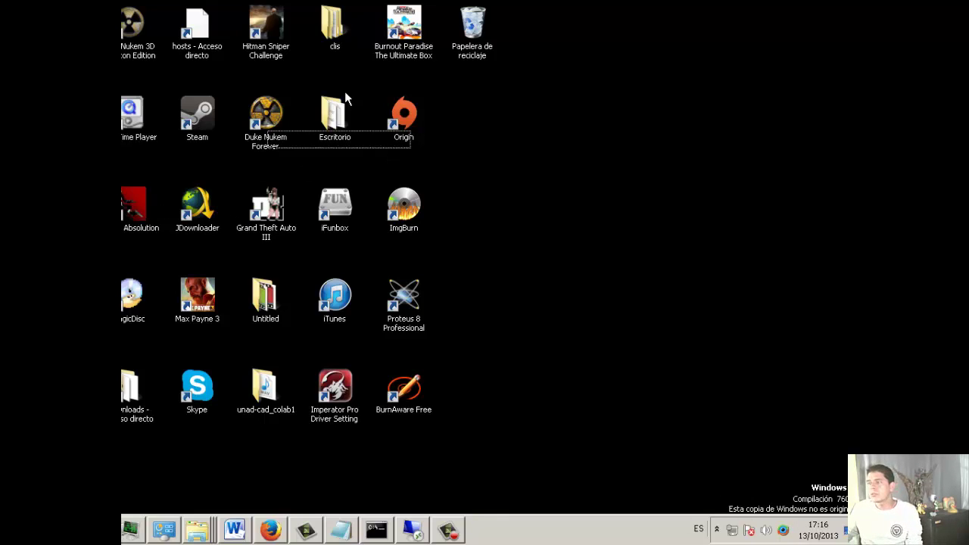
mouse_move(586, 34)
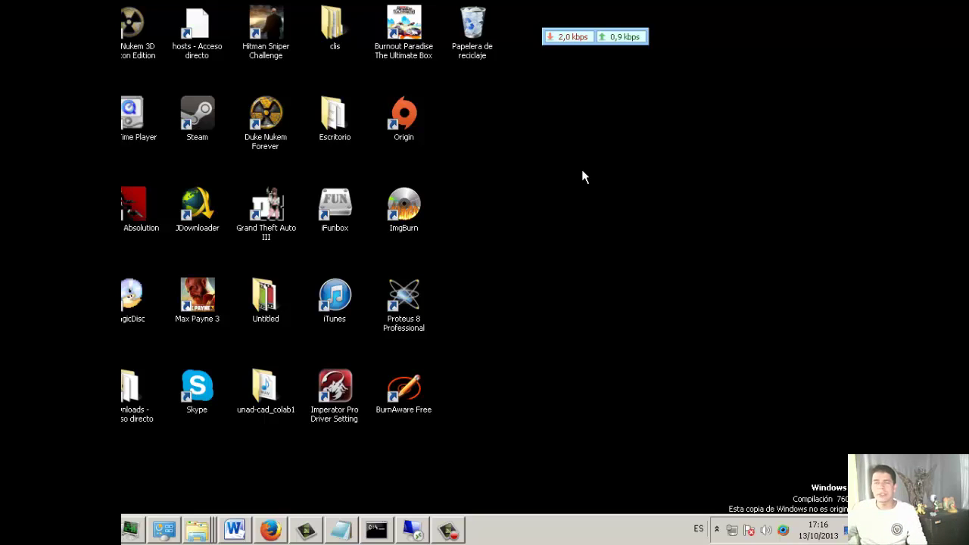
right_click(594, 37)
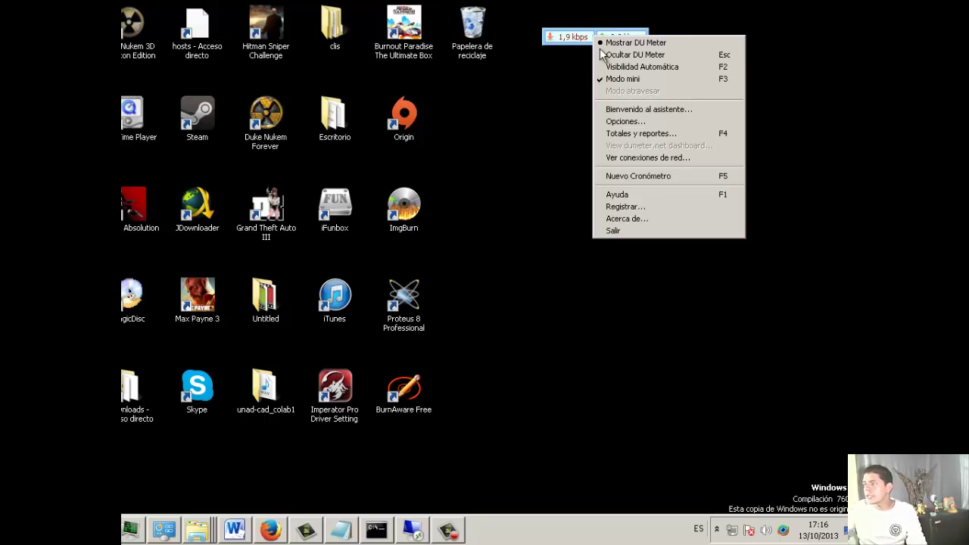
left_click(654, 134)
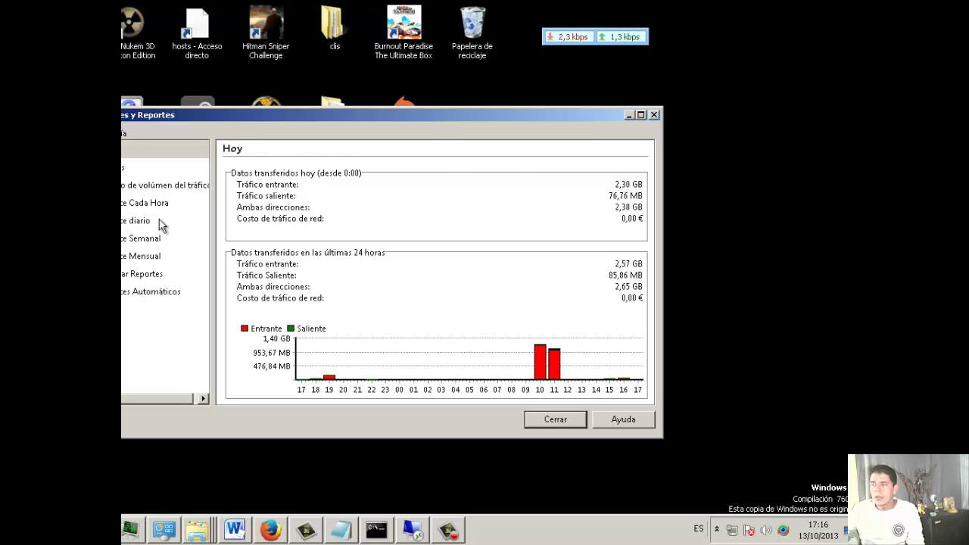
left_click(154, 258)
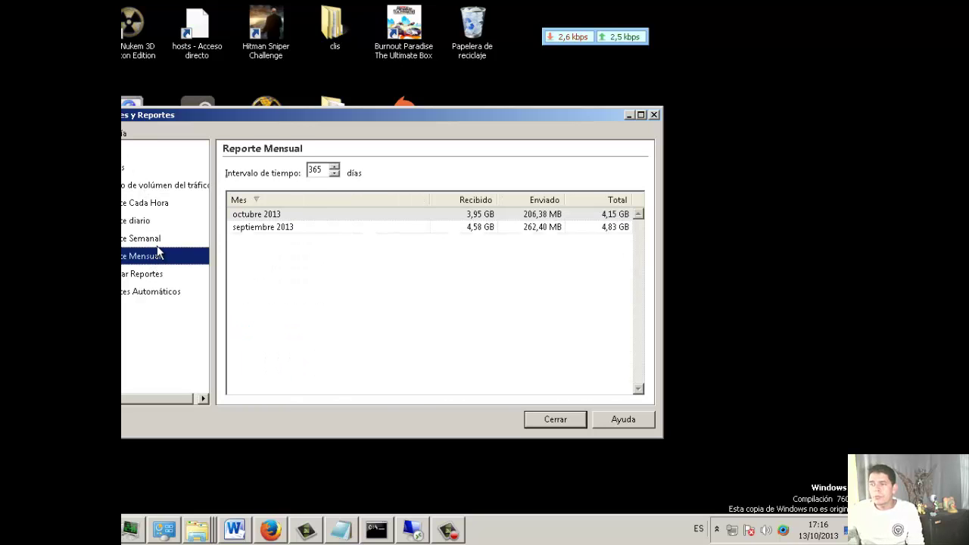
left_click(150, 221)
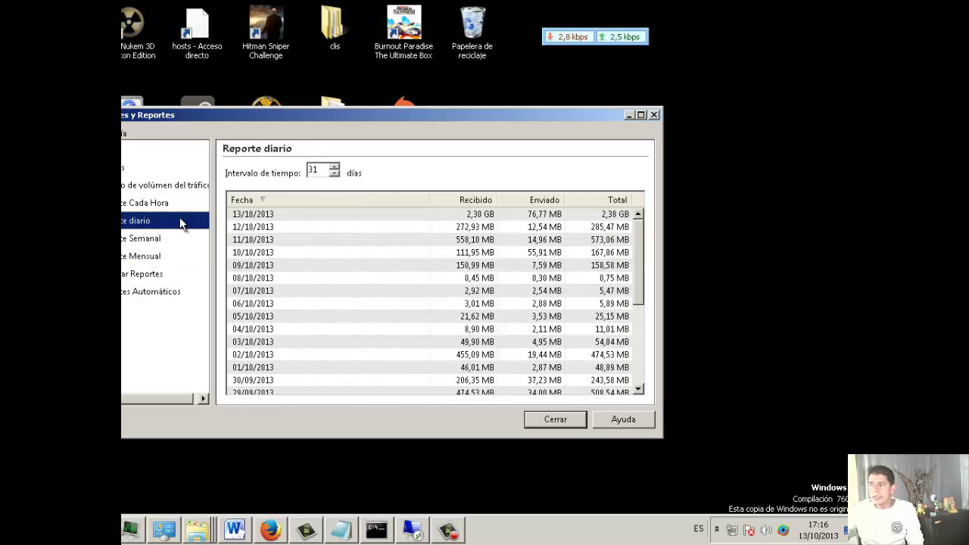
left_click(152, 240)
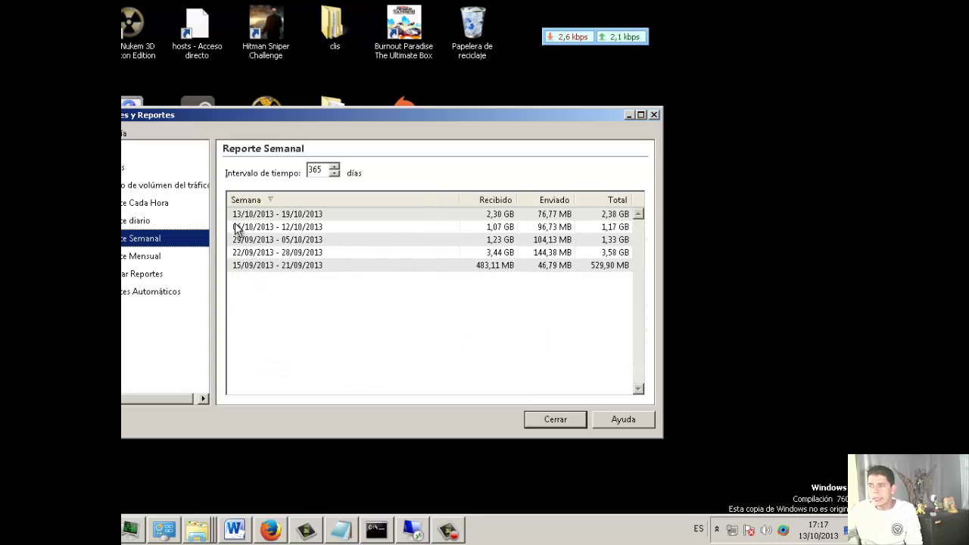
left_click(167, 258)
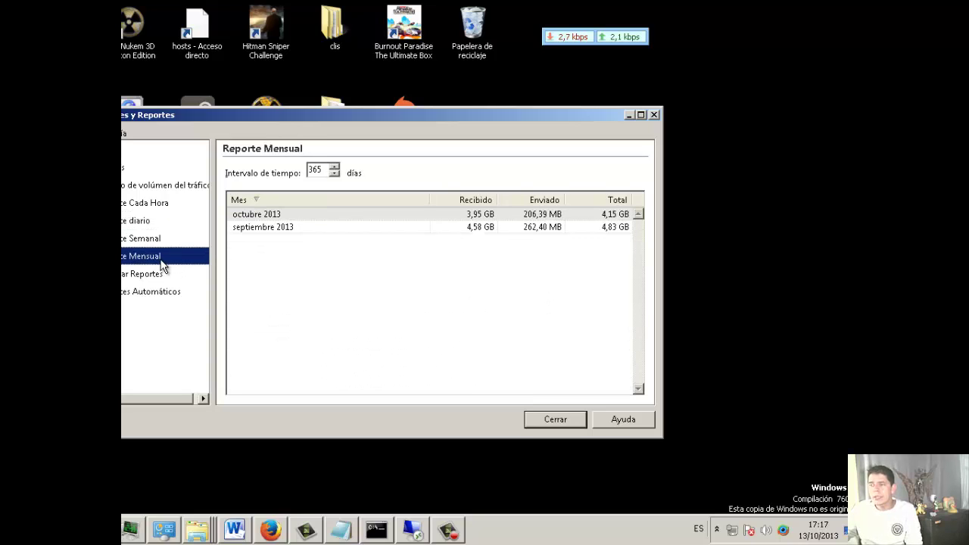
left_click(265, 219)
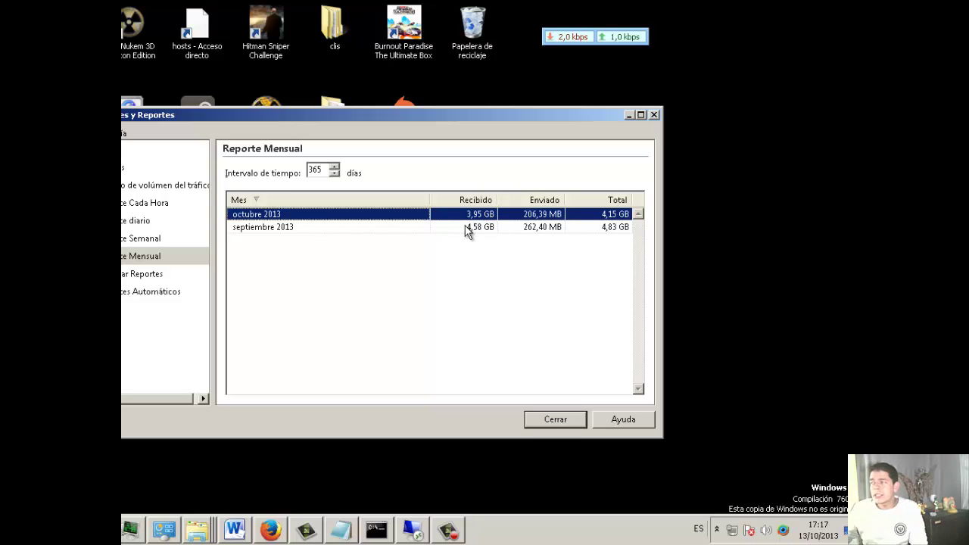
Step: Export this year's monthly totals as an HTML report named DU Meter Report in the Documents folder
left_click(148, 274)
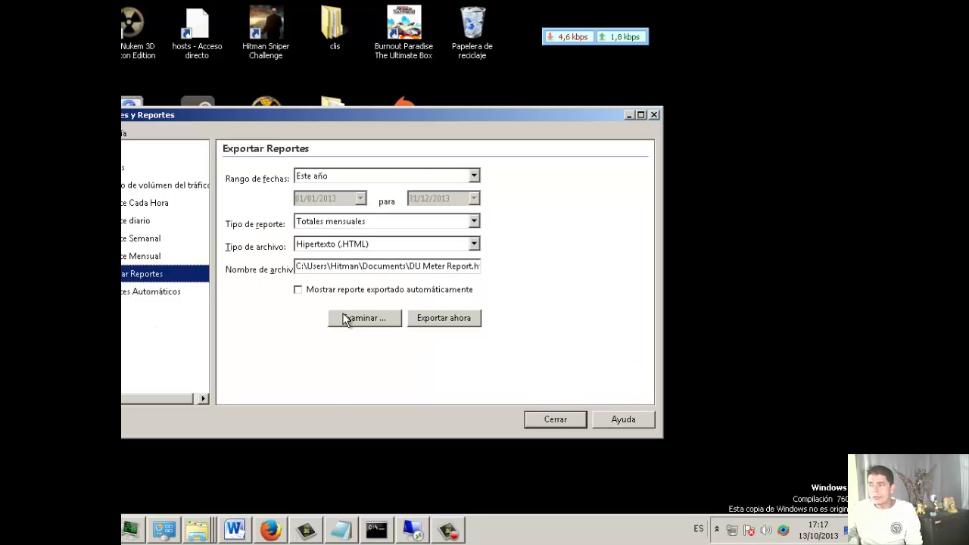
left_click(429, 315)
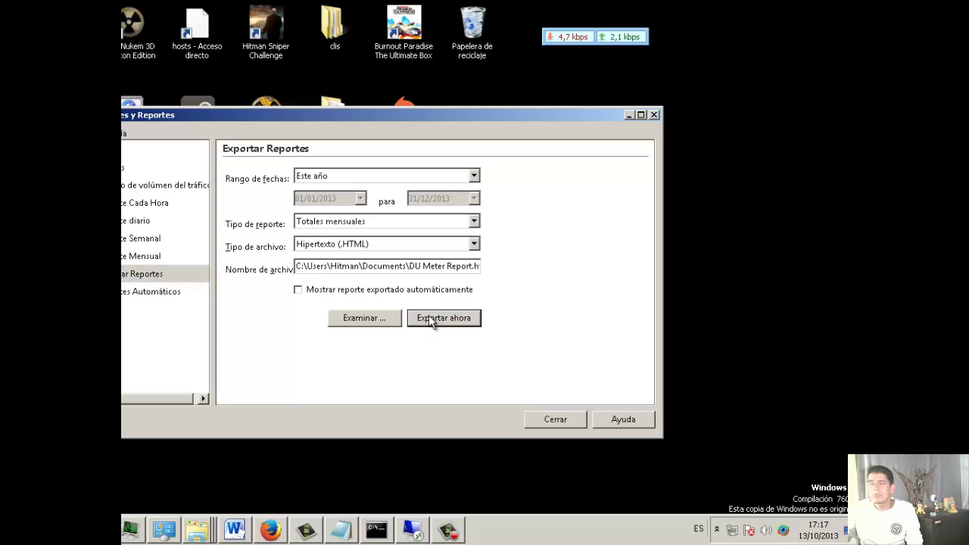
left_click(444, 306)
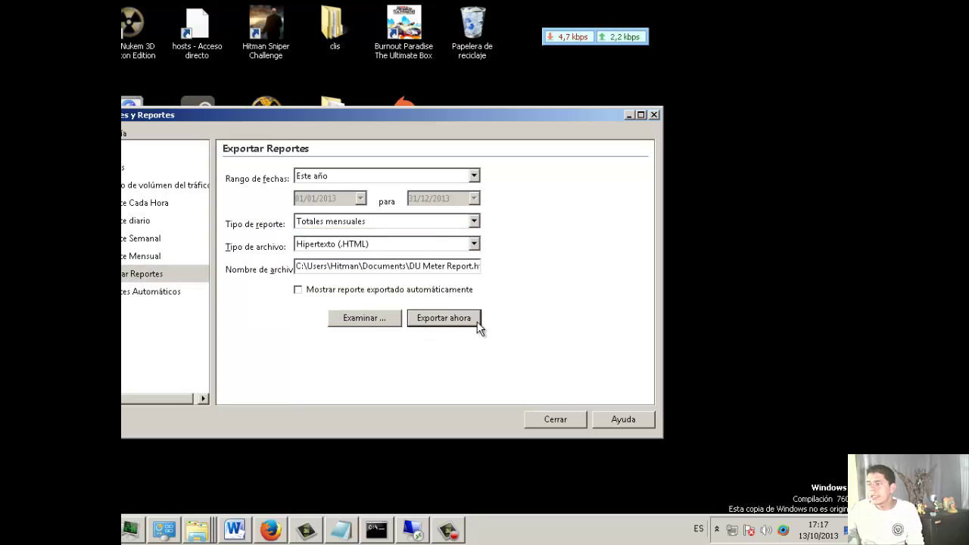
Step: View the exported monthly traffic report in Firefox, minimize the browser and close the totals and reports window
triple_click(424, 268)
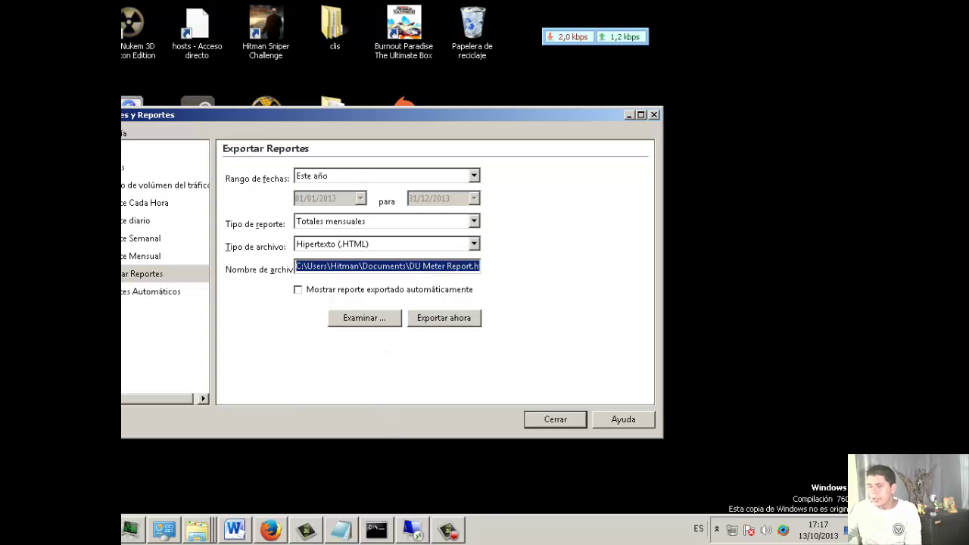
left_click(458, 529)
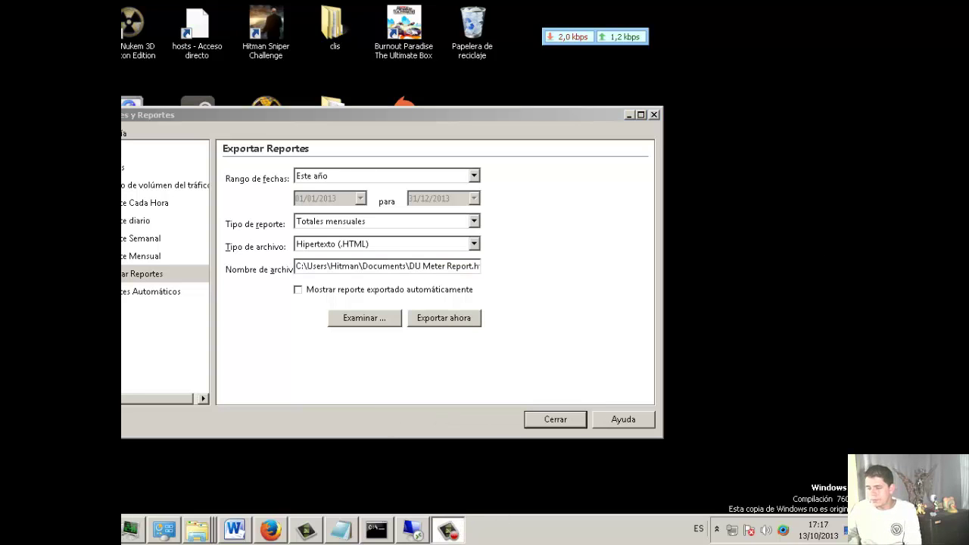
key("Escape")
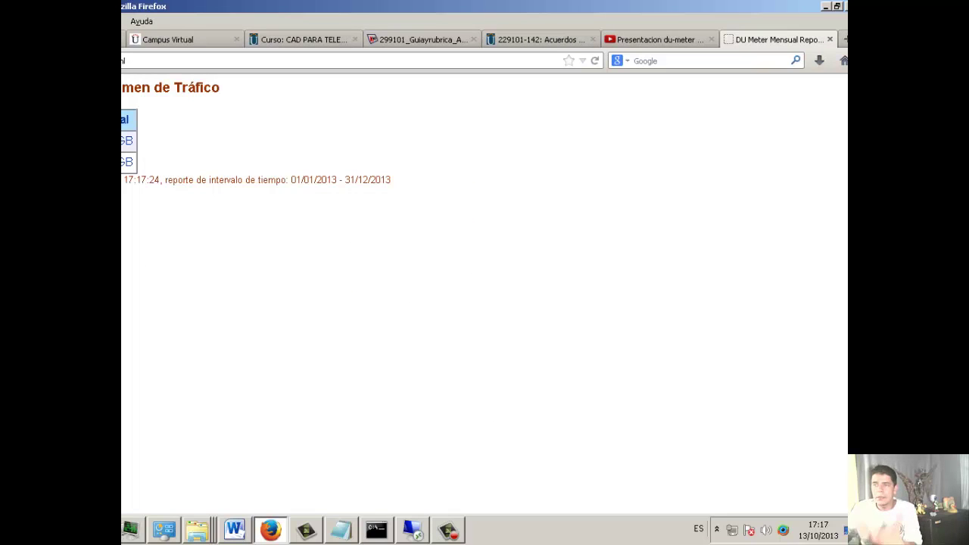
left_click_drag(122, 87, 187, 88)
double_click(126, 140)
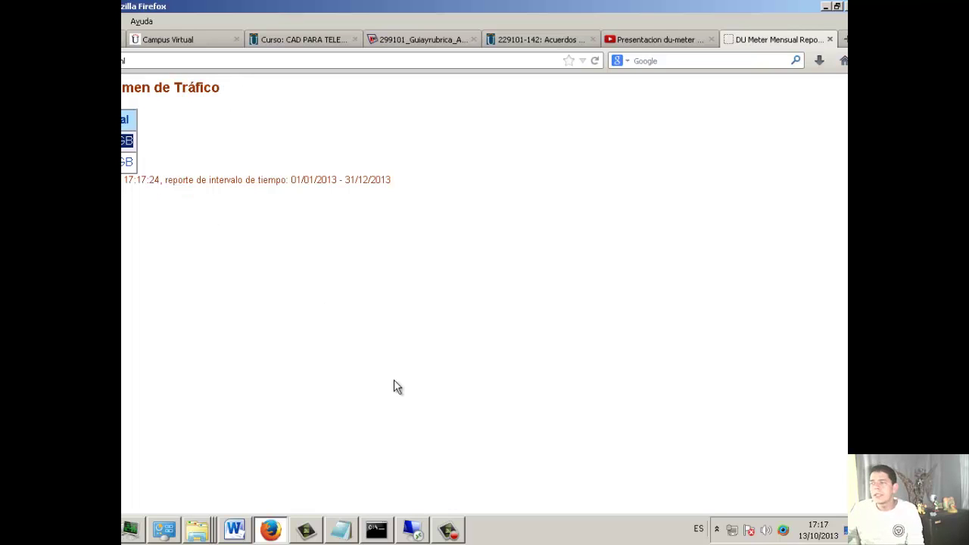
left_click(826, 7)
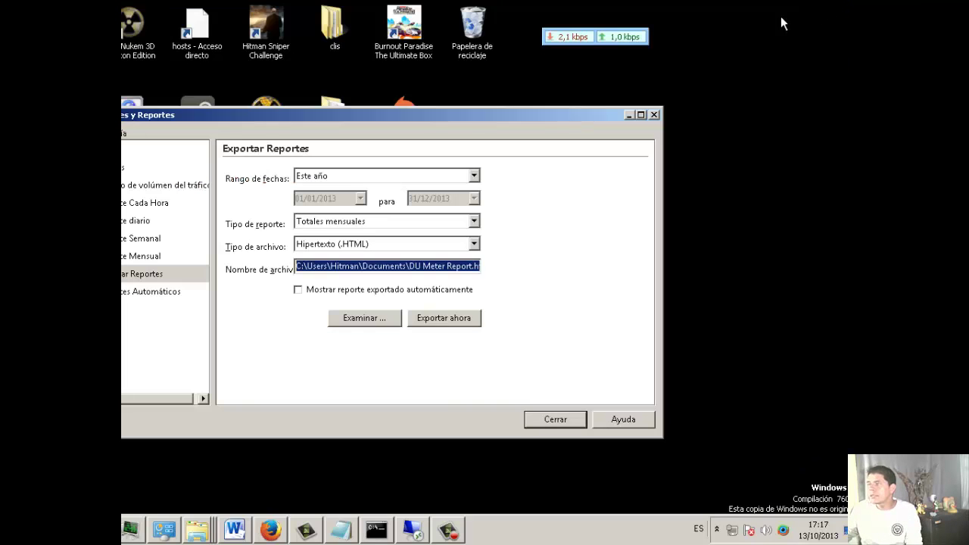
left_click(655, 115)
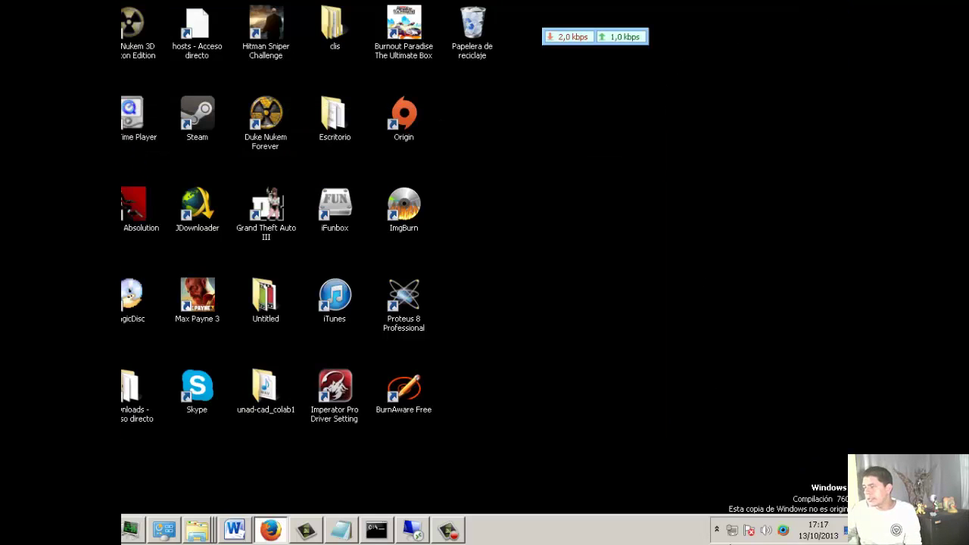
Step: Open DU Meter's network connections viewer, move it aside and examine the programs' open TCP connections
right_click(785, 533)
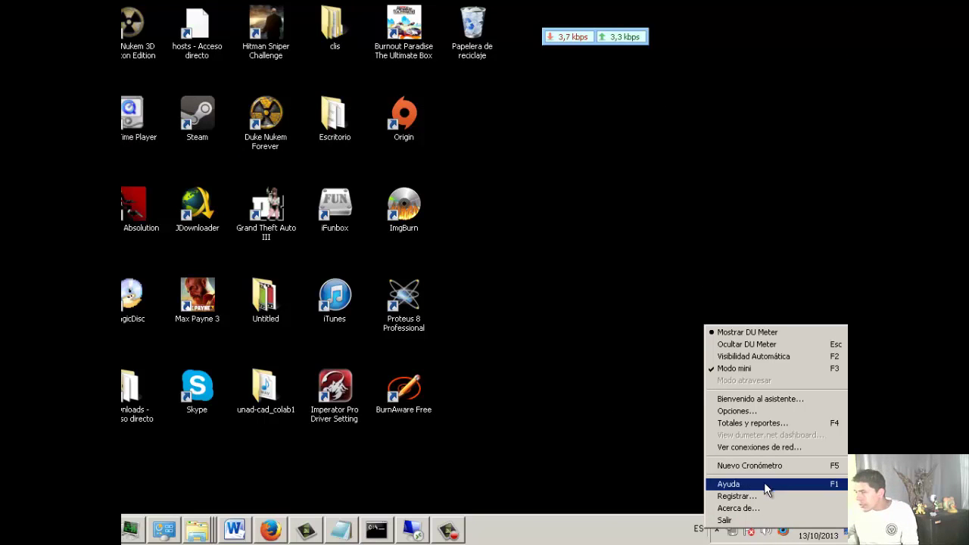
left_click(757, 448)
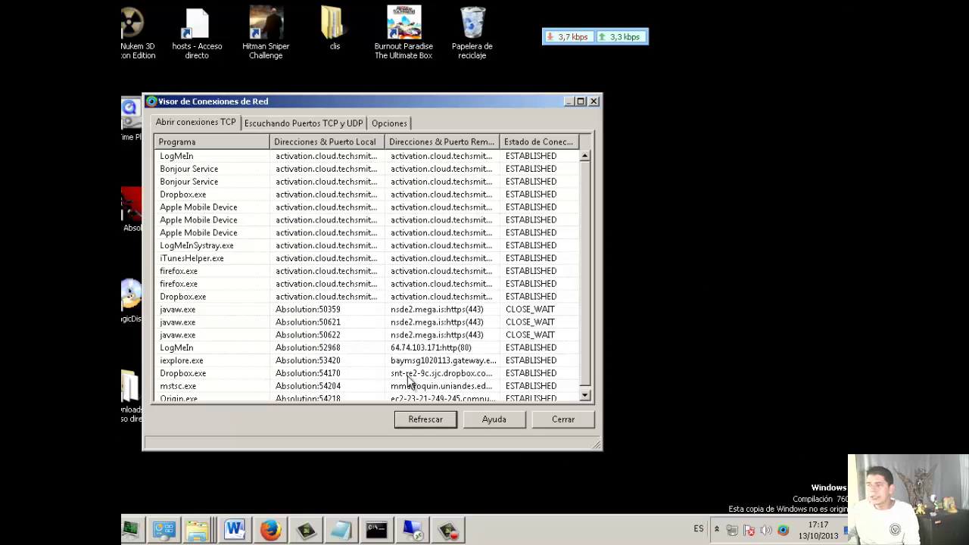
left_click_drag(252, 101, 53, 67)
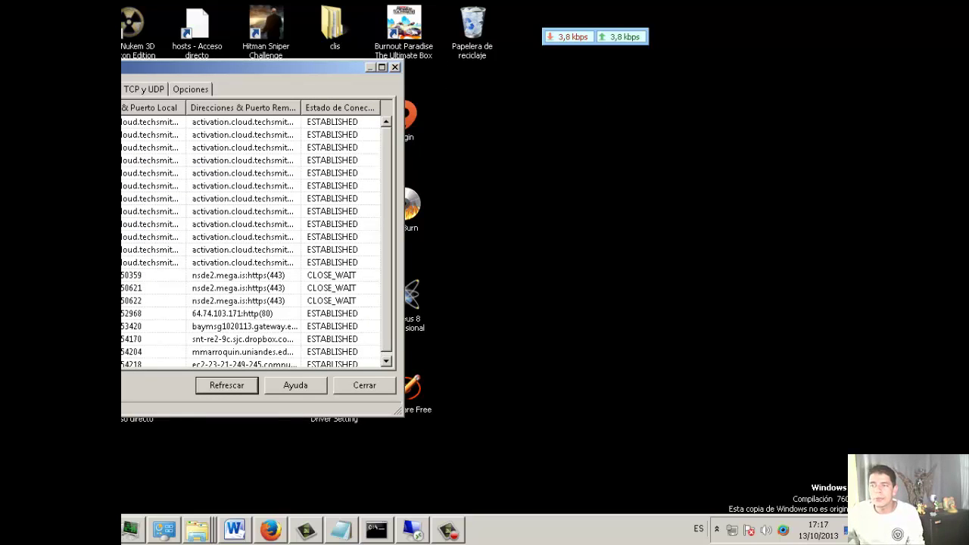
scroll(250, 243, "down", 1)
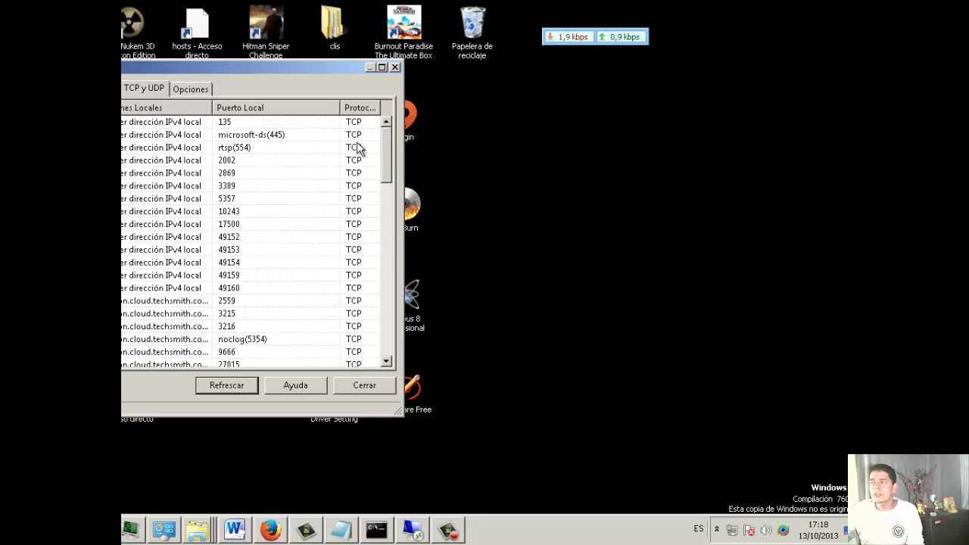
Step: Review the listening TCP and UDP ports and the display options, and close the network connections viewer
left_click_drag(384, 136, 427, 303)
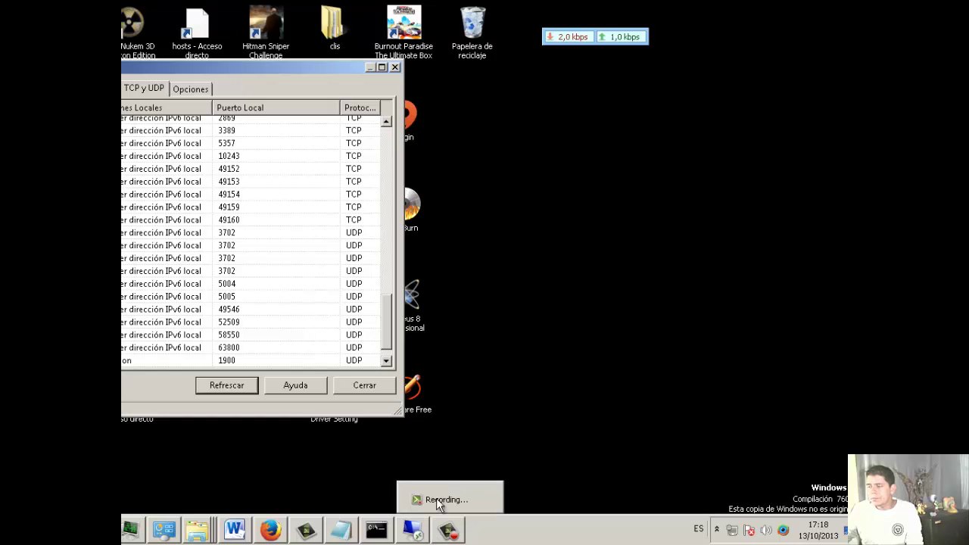
left_click(190, 87)
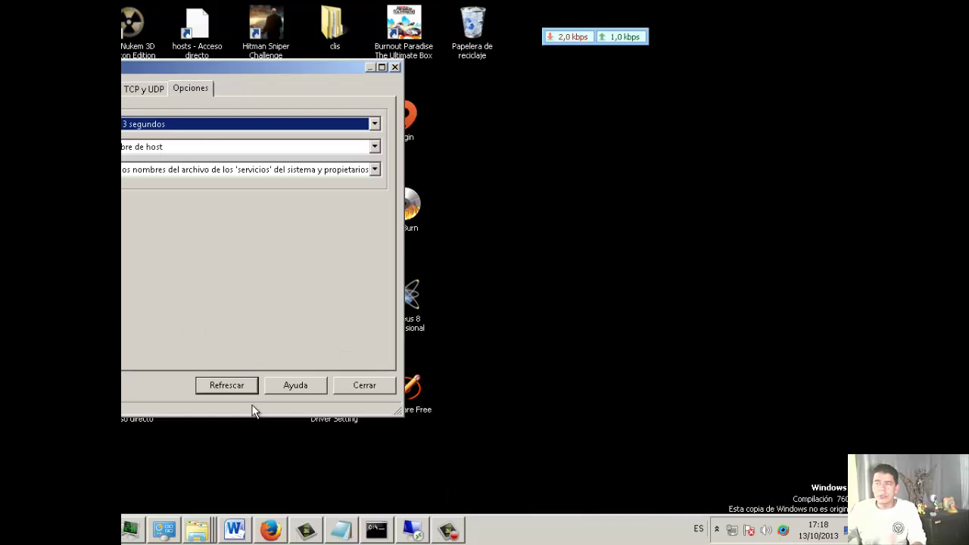
left_click(356, 387)
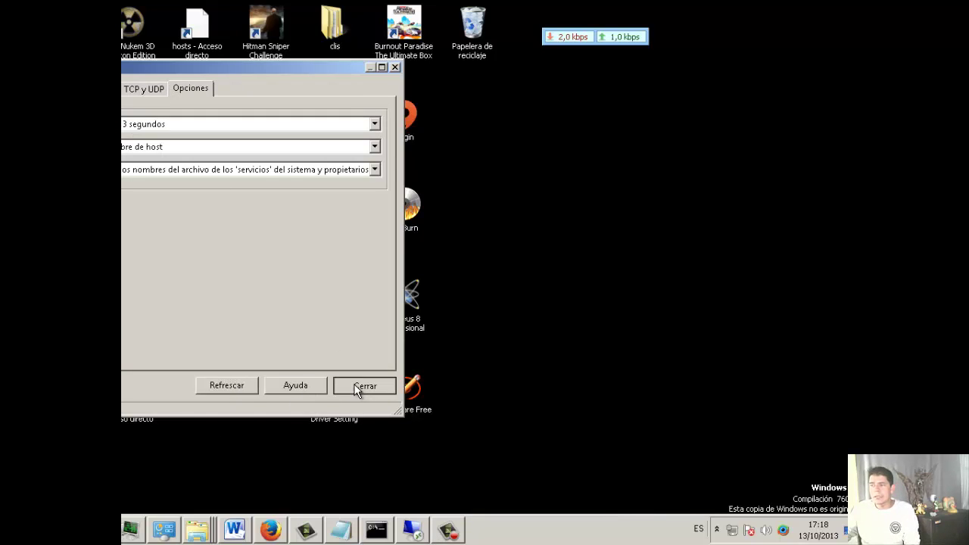